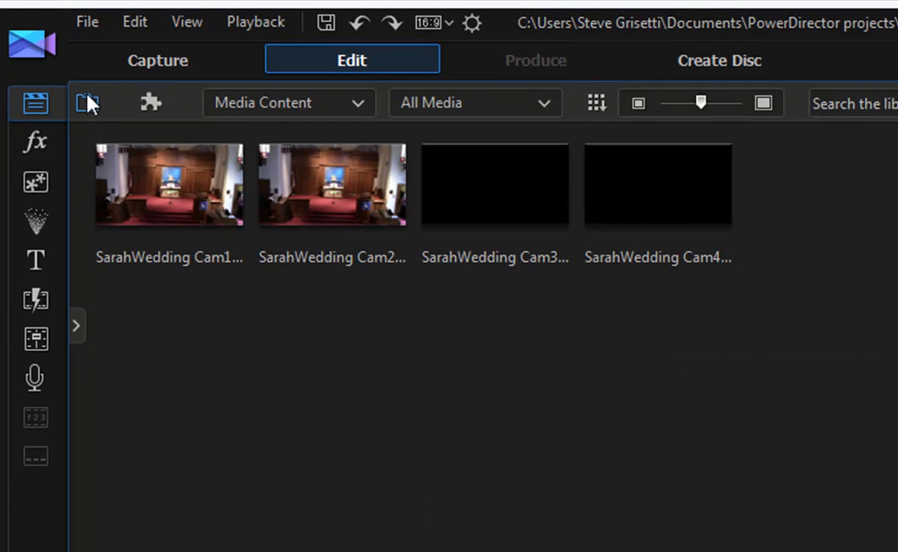
# Step: Open the MultiCam Designer and import SarahWedding Cam1.avi as the Camera 1 footage
pyautogui.click(148, 106)
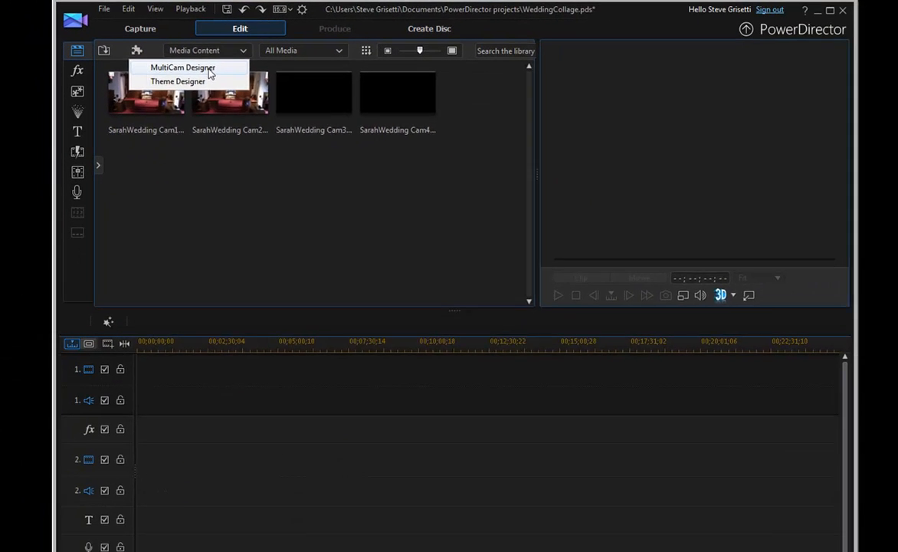
pyautogui.click(262, 115)
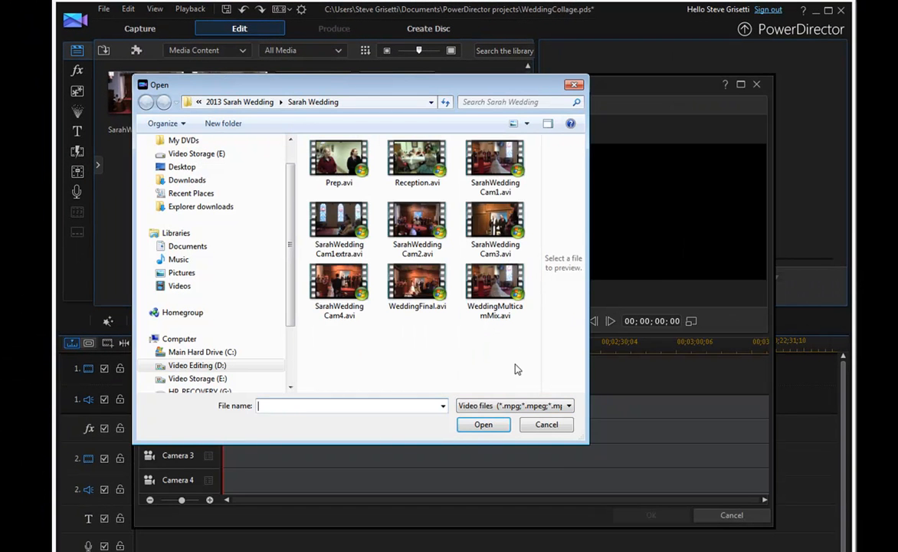
pyautogui.click(481, 159)
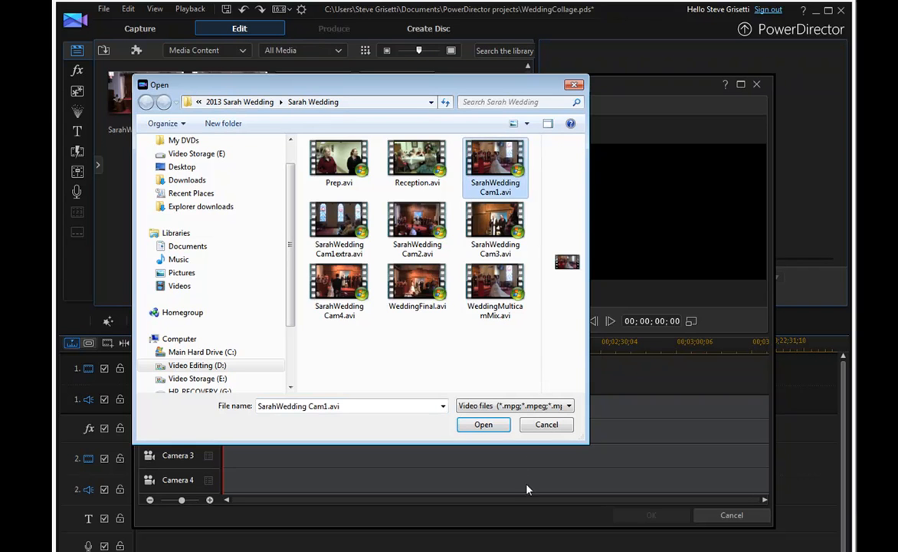
pyautogui.click(484, 425)
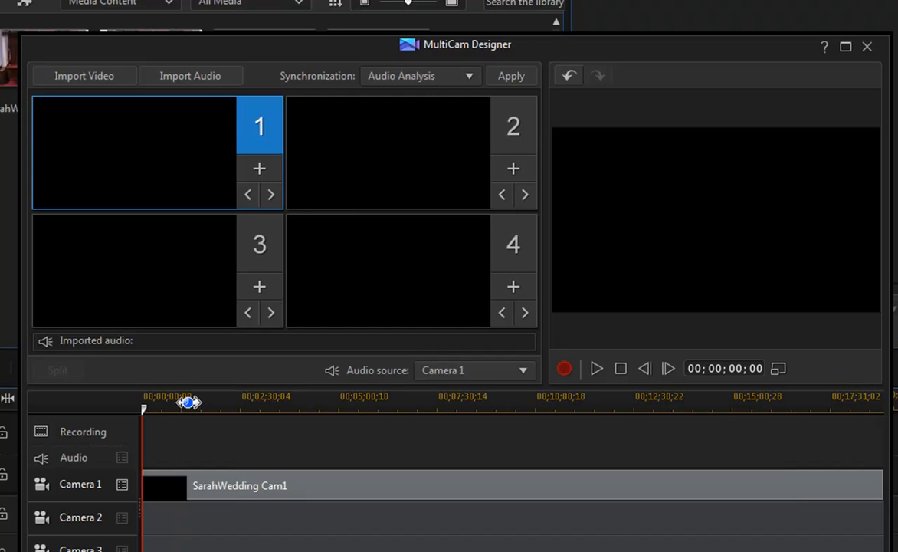
# Step: Place the playhead at 00;02;04;00 and import SarahWedding Cam2.avi from the hard drive into the camera 2 slot
pyautogui.click(233, 407)
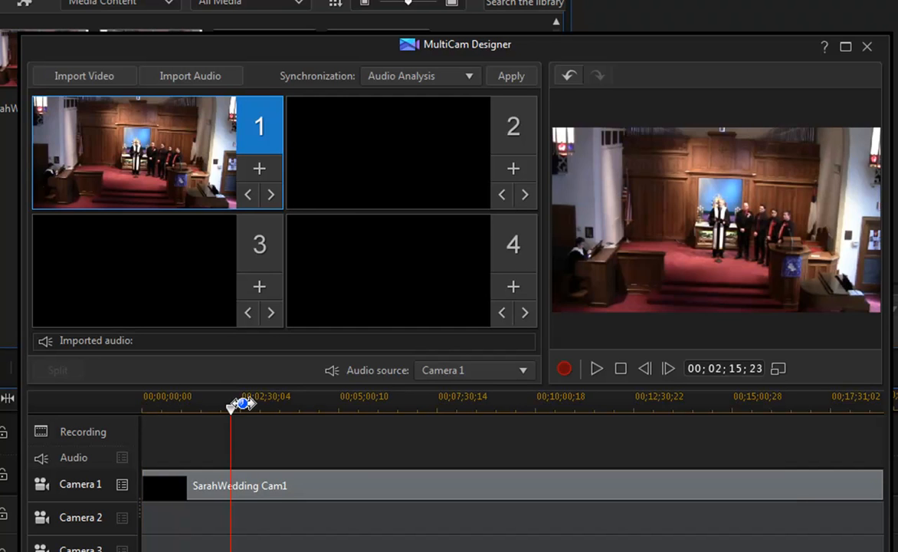
pyautogui.click(300, 407)
pyautogui.click(223, 407)
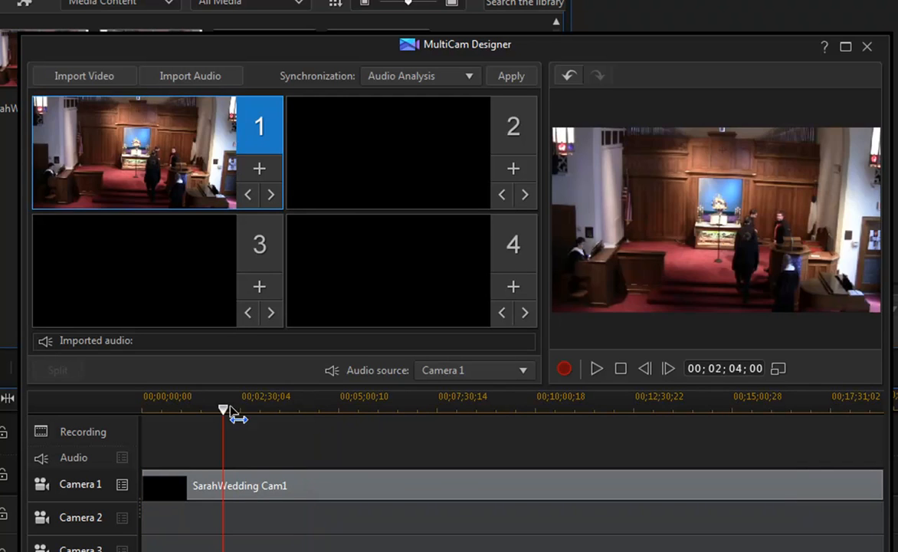
pyautogui.click(513, 170)
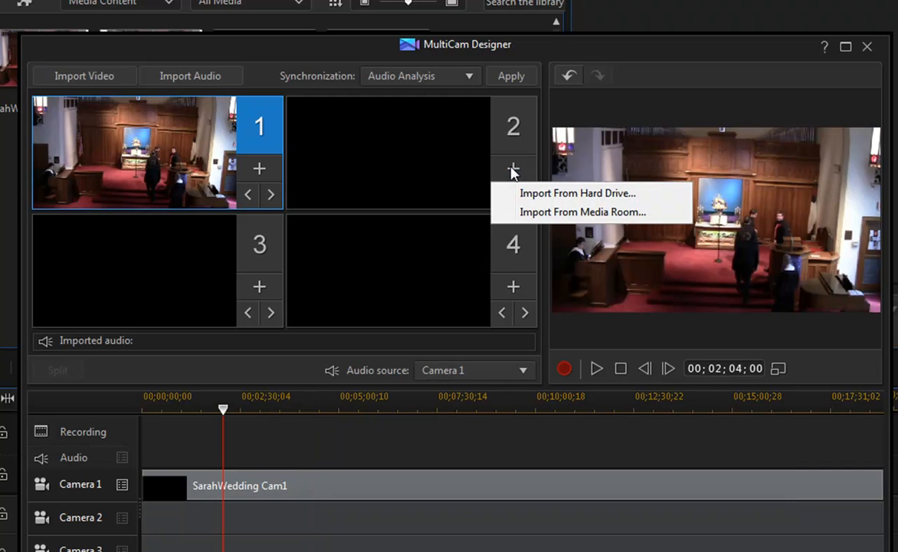
pyautogui.click(577, 193)
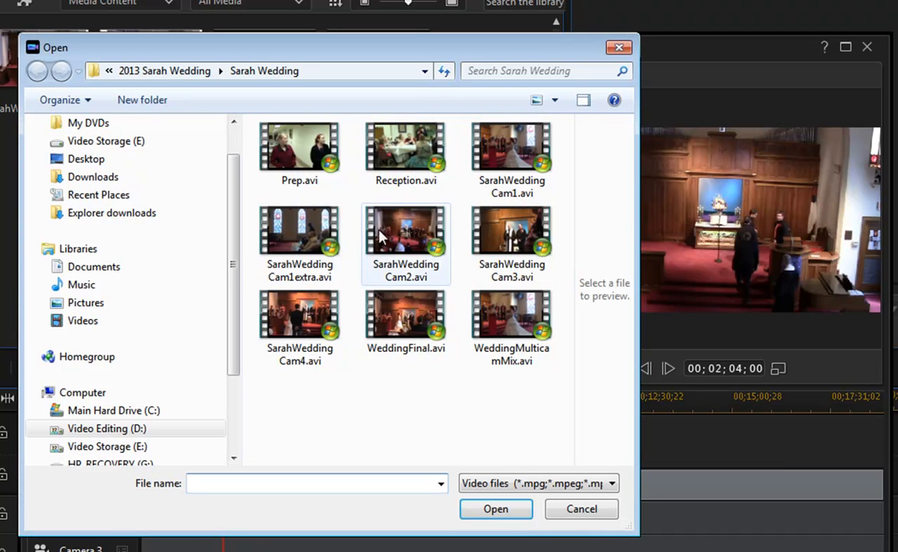
pyautogui.click(393, 234)
pyautogui.click(496, 508)
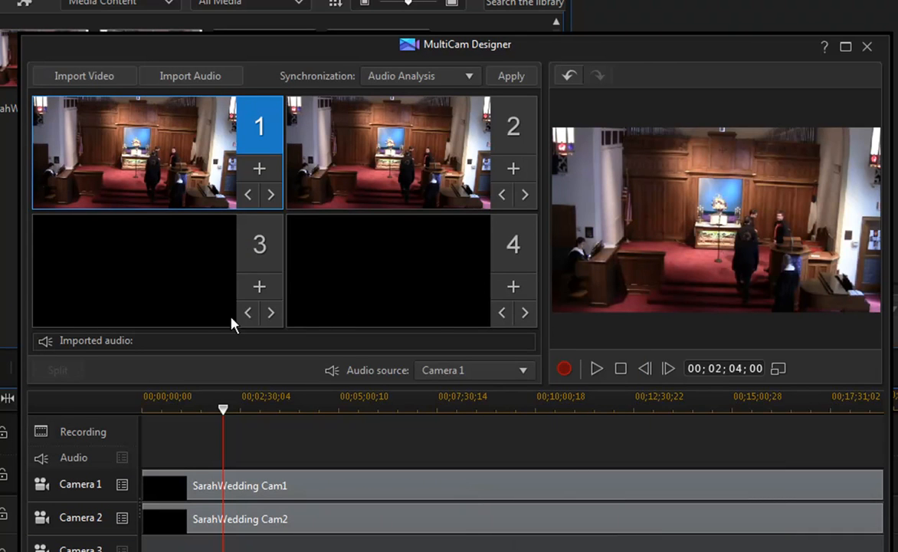
# Step: Import SarahWedding Cam3.avi from the hard drive as camera 3 and SarahWedding Cam4.avi as camera 4
pyautogui.click(259, 287)
pyautogui.click(321, 313)
pyautogui.click(473, 221)
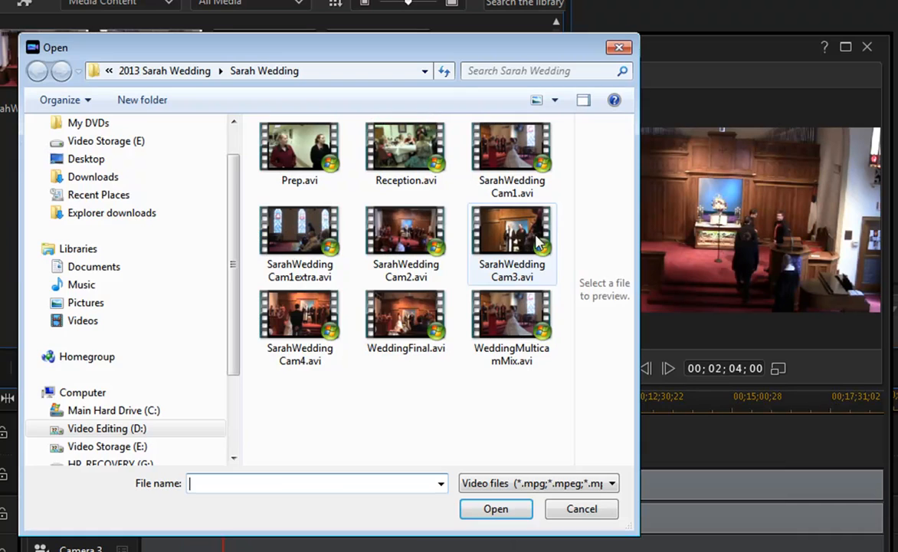
pyautogui.click(494, 508)
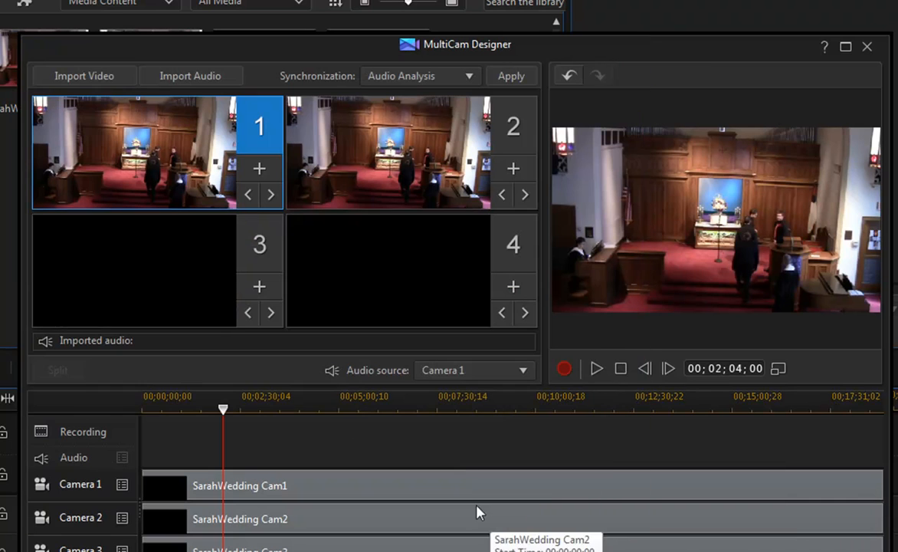
pyautogui.click(513, 286)
pyautogui.click(537, 310)
pyautogui.click(300, 321)
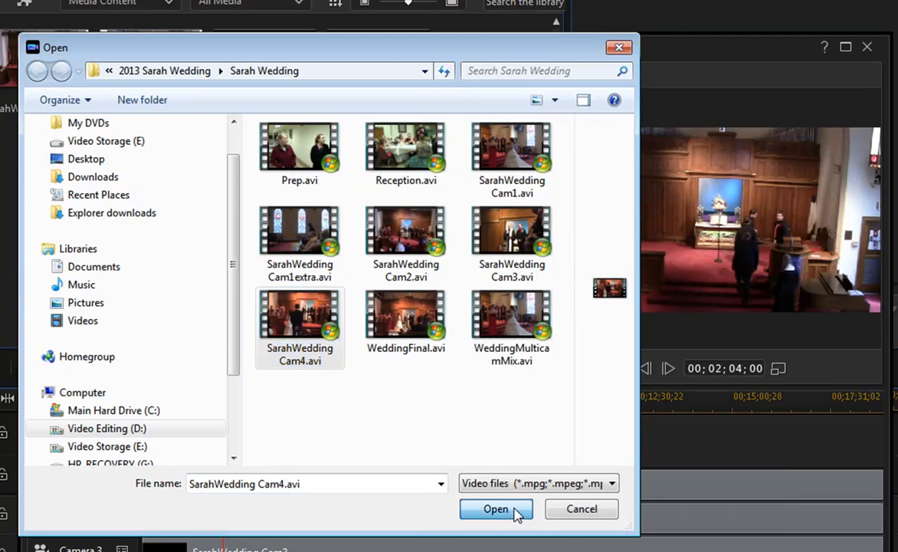
pyautogui.click(511, 510)
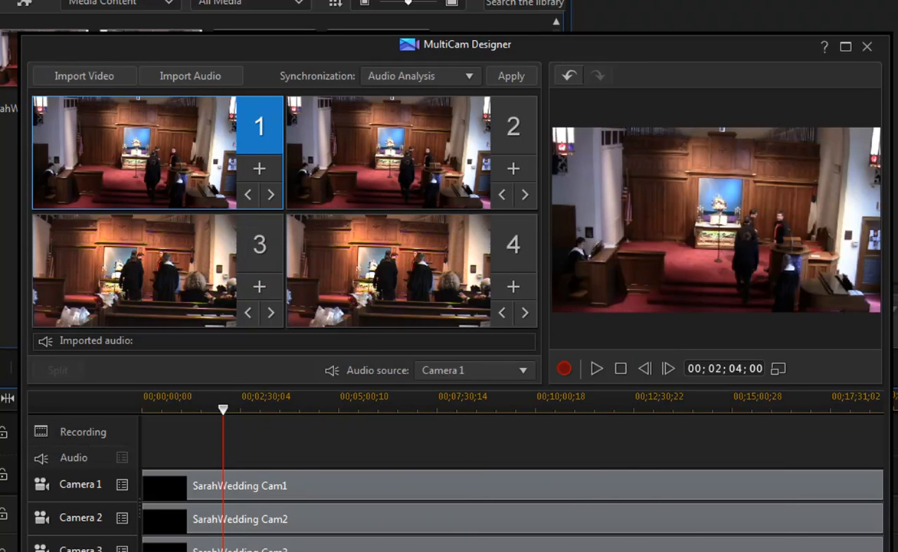
# Step: Move the playhead to 00;06;19;26 and offset the Camera 2, Camera 3 and Camera 4 clips forward in time, out of sync with Camera 1
pyautogui.moveTo(390, 403); pyautogui.dragTo(388, 404)
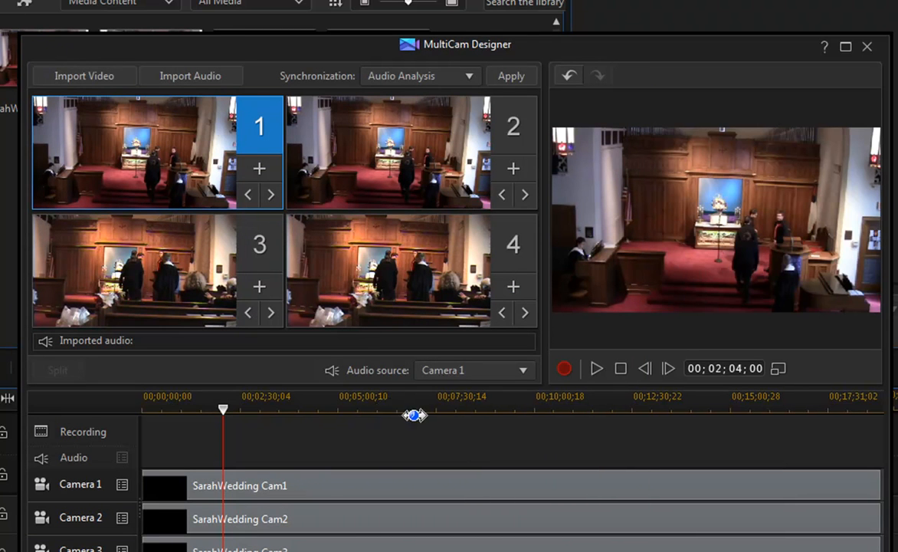
pyautogui.click(341, 483)
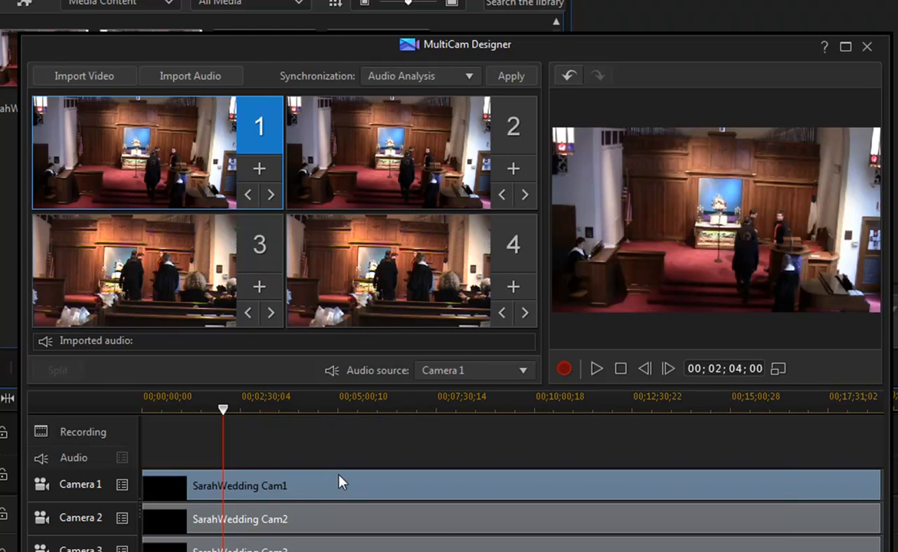
pyautogui.click(390, 401)
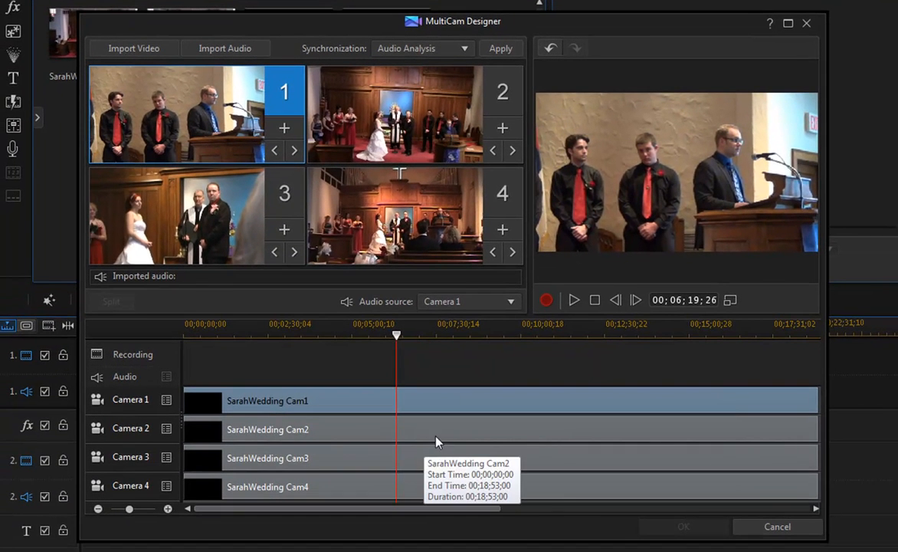
pyautogui.moveTo(436, 441); pyautogui.dragTo(467, 444)
pyautogui.moveTo(427, 467); pyautogui.dragTo(478, 484)
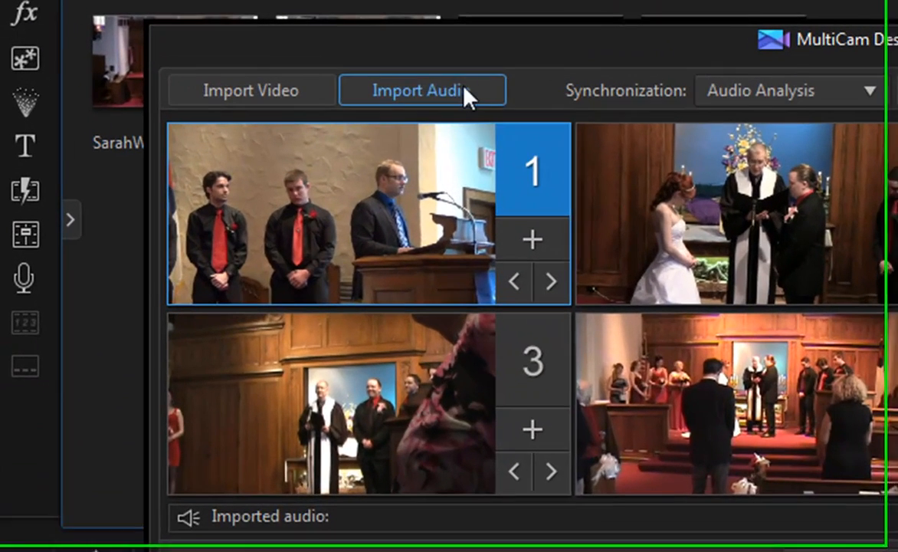
# Step: Import SarahWeddingAudio.wav from the hard drive as the separate audio for the multicam project
pyautogui.click(250, 50)
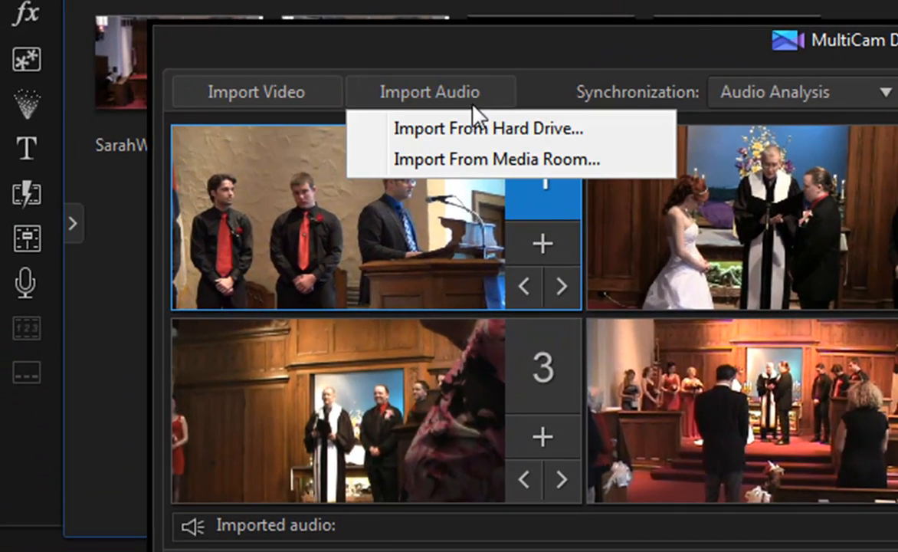
pyautogui.click(476, 131)
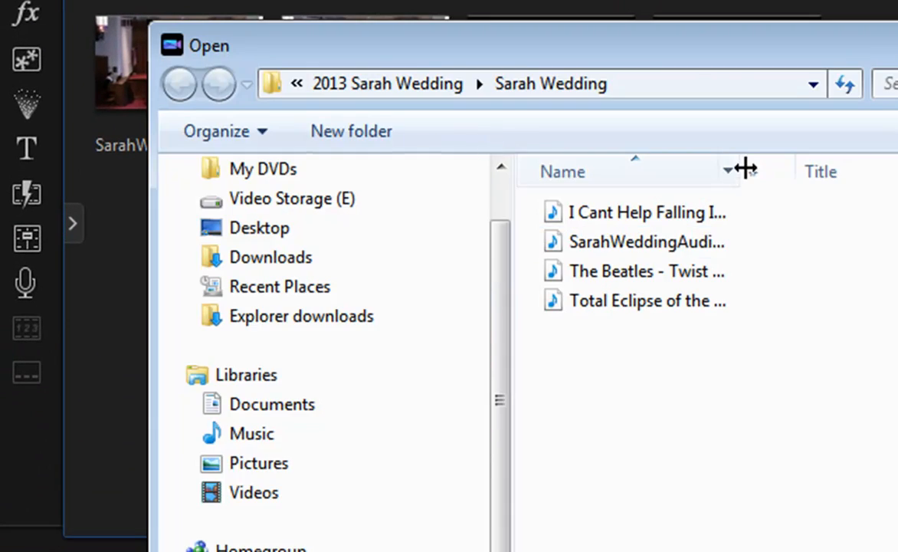
pyautogui.moveTo(744, 166); pyautogui.dragTo(892, 166)
pyautogui.click(694, 244)
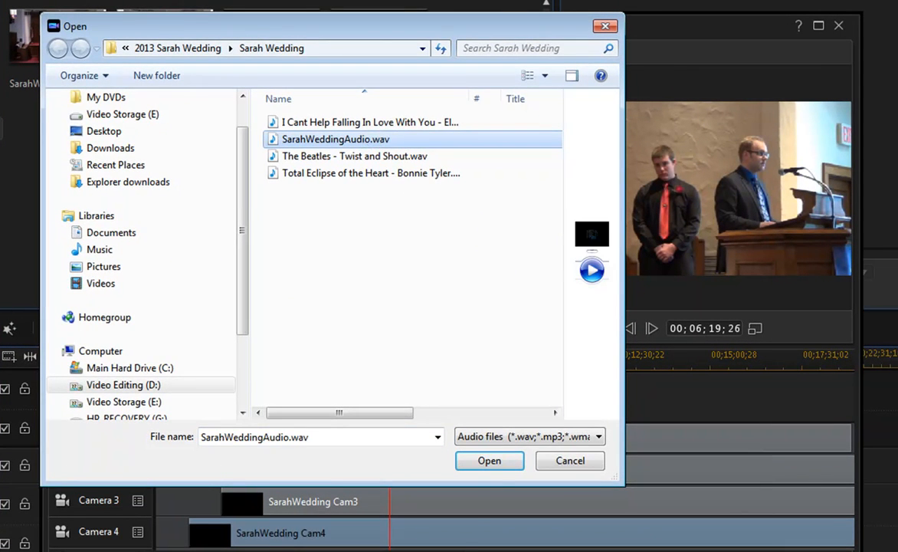
pyautogui.click(489, 459)
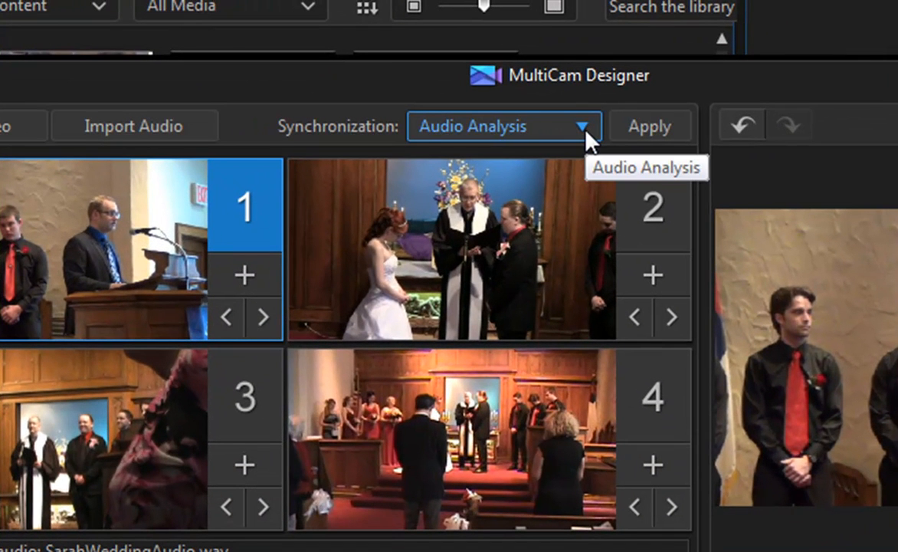
# Step: Synchronize all camera clips and the imported audio using the Audio Analysis method
pyautogui.click(586, 133)
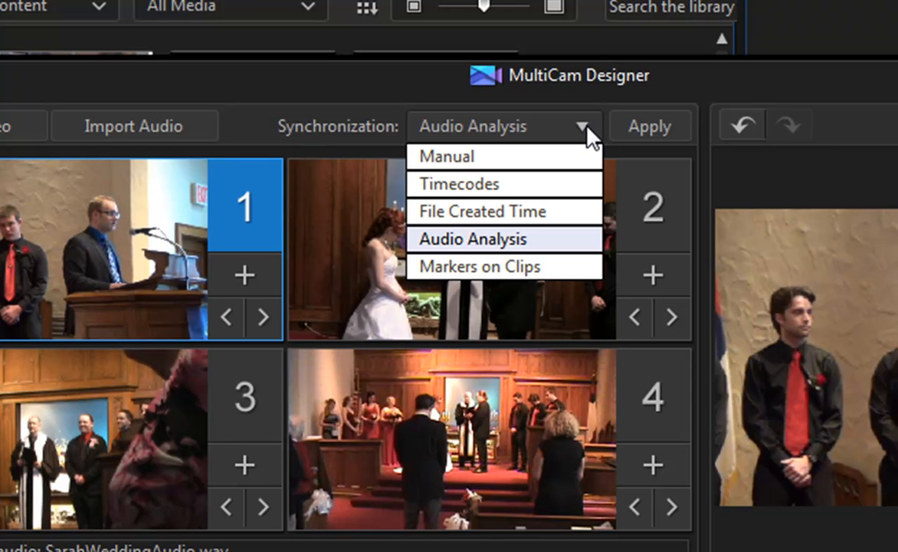
pyautogui.click(550, 240)
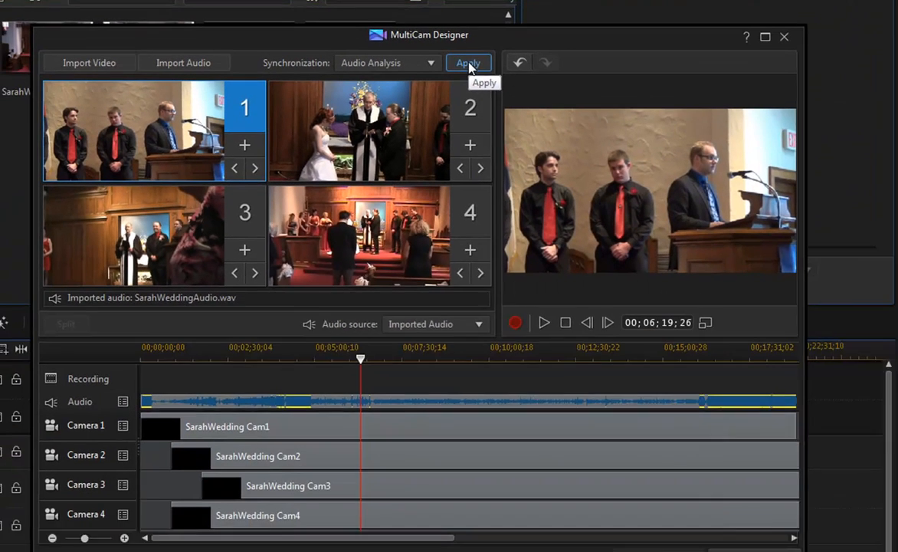
pyautogui.click(648, 128)
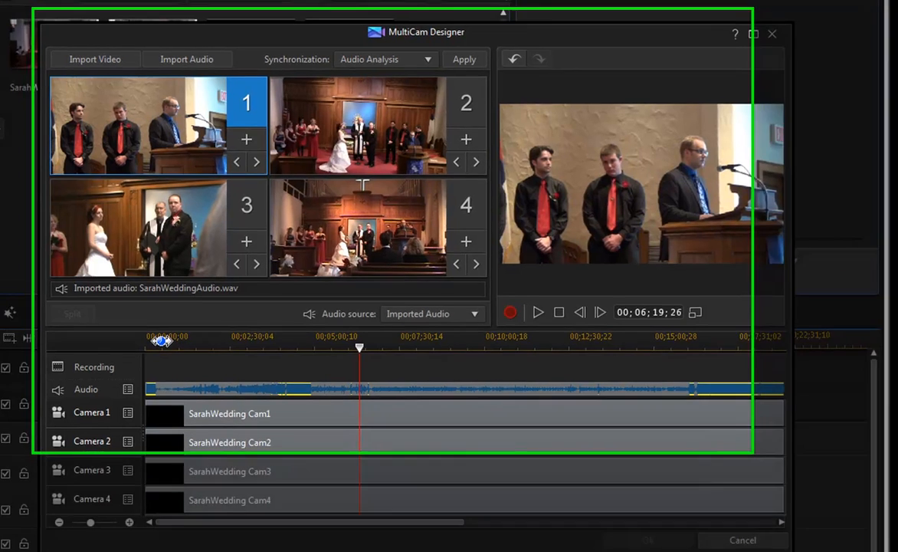
# Step: Scrub through the synchronized timeline from its beginning to its end and compare the four camera views
pyautogui.click(162, 334)
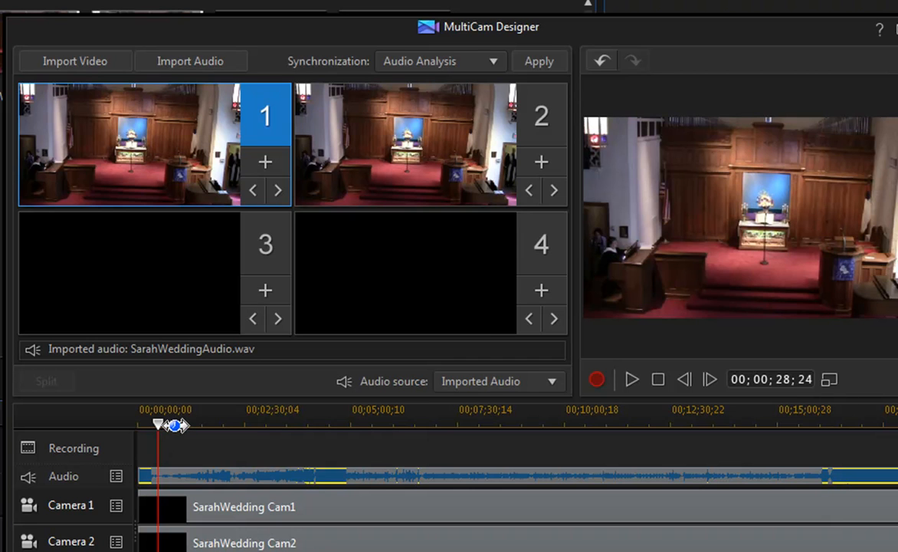
pyautogui.moveTo(177, 419); pyautogui.dragTo(307, 406)
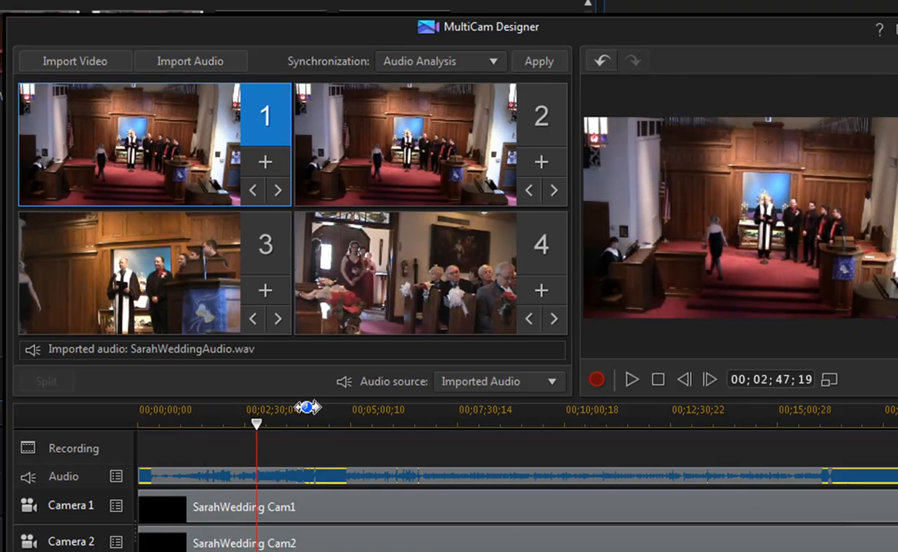
pyautogui.click(315, 420)
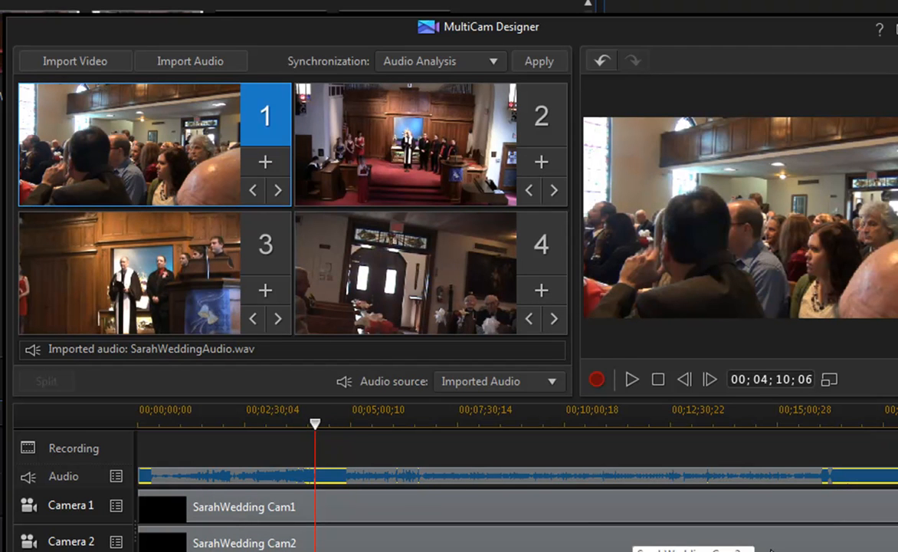
pyautogui.hscroll(8, 491, 506)
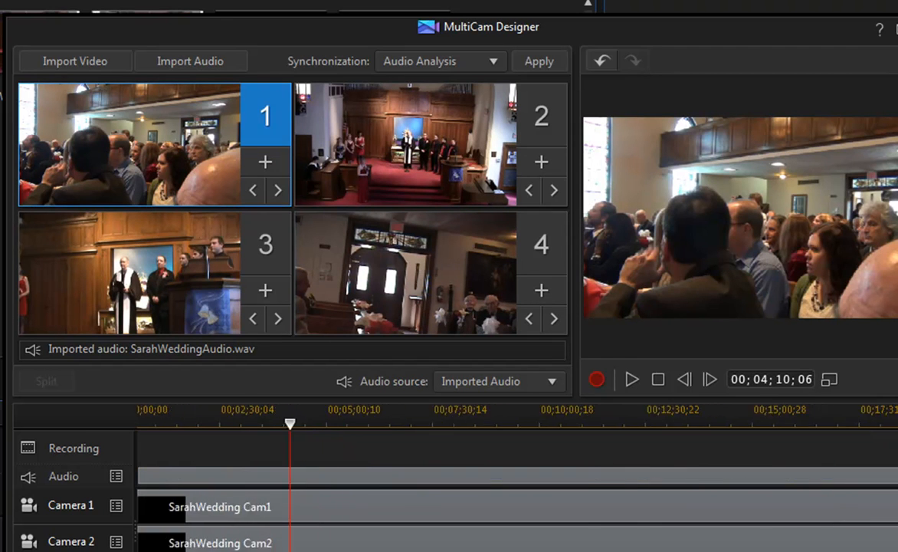
pyautogui.moveTo(296, 415); pyautogui.dragTo(298, 415)
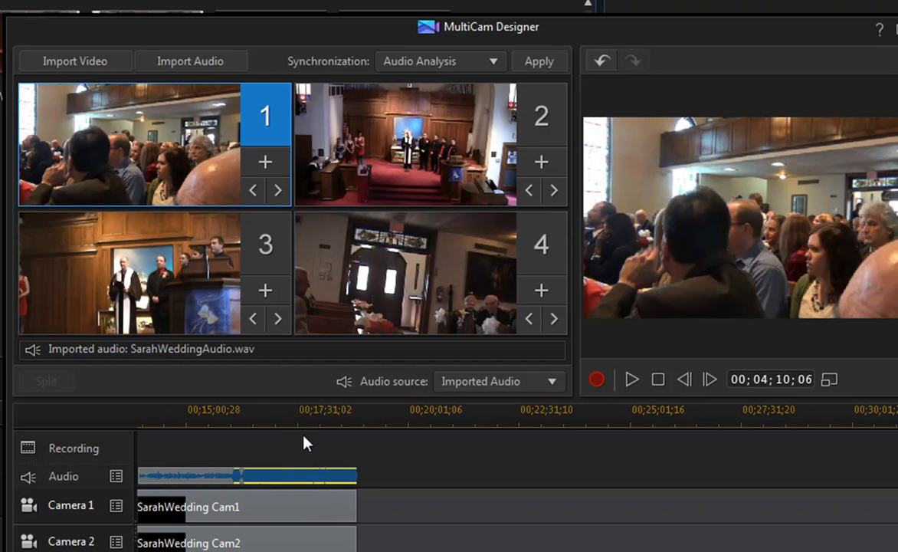
pyautogui.click(258, 415)
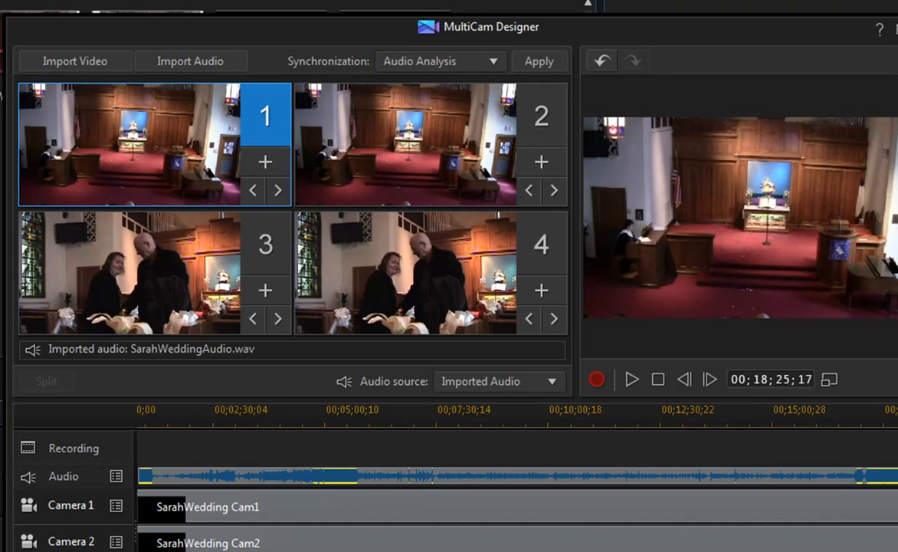
pyautogui.click(223, 418)
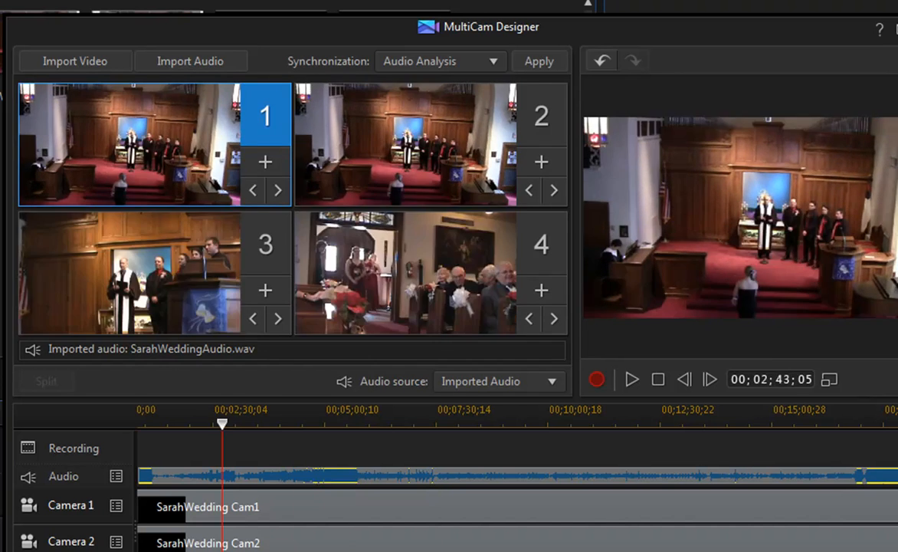
pyautogui.hscroll(-1, 517, 490)
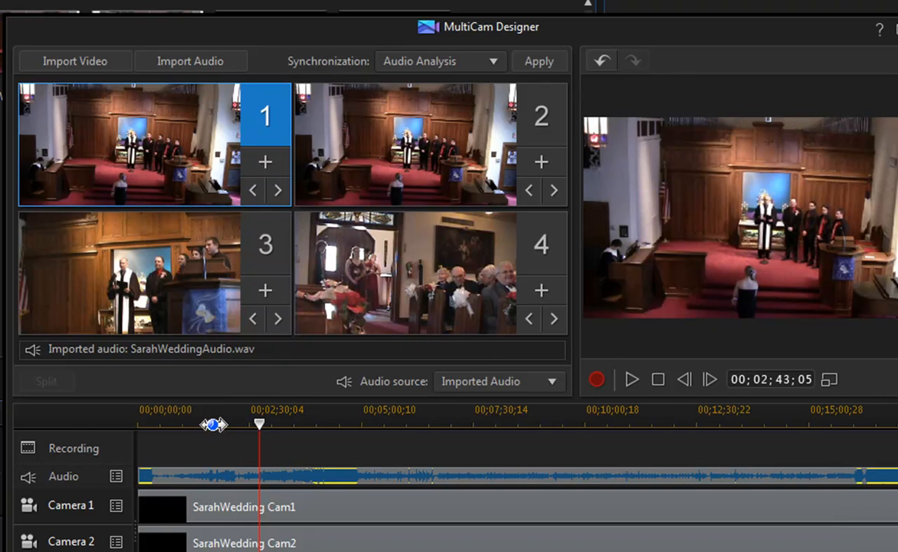
# Step: Place the playhead at 00;02;17;09 and select camera 2 as the active camera
pyautogui.click(215, 423)
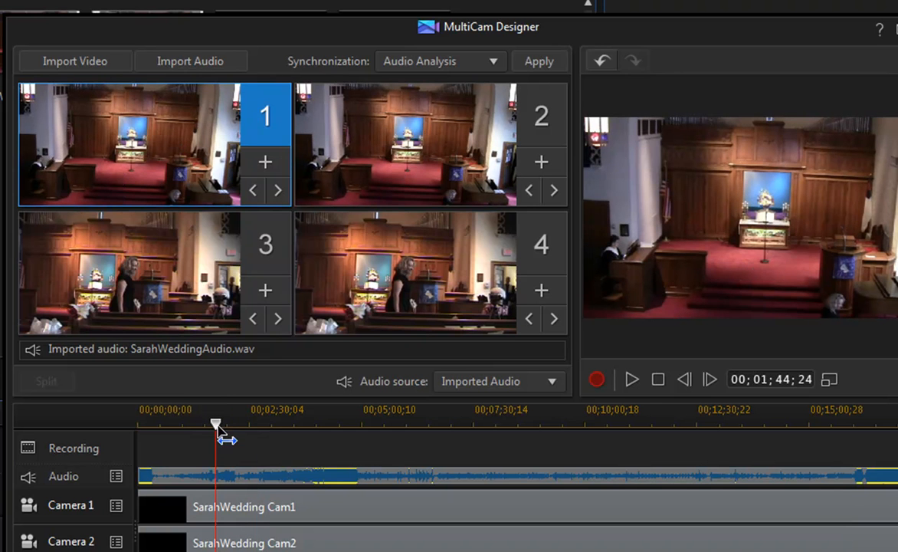
pyautogui.moveTo(220, 430); pyautogui.dragTo(245, 434)
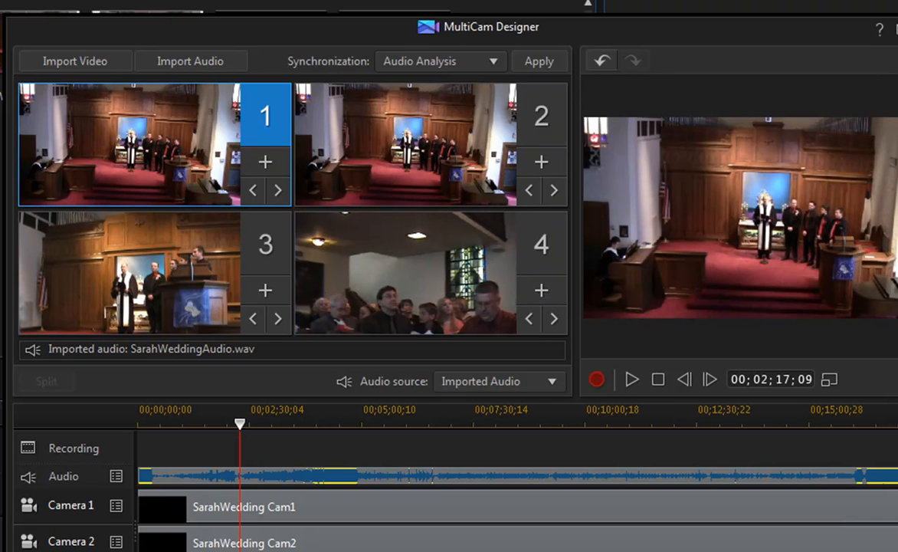
pyautogui.click(365, 135)
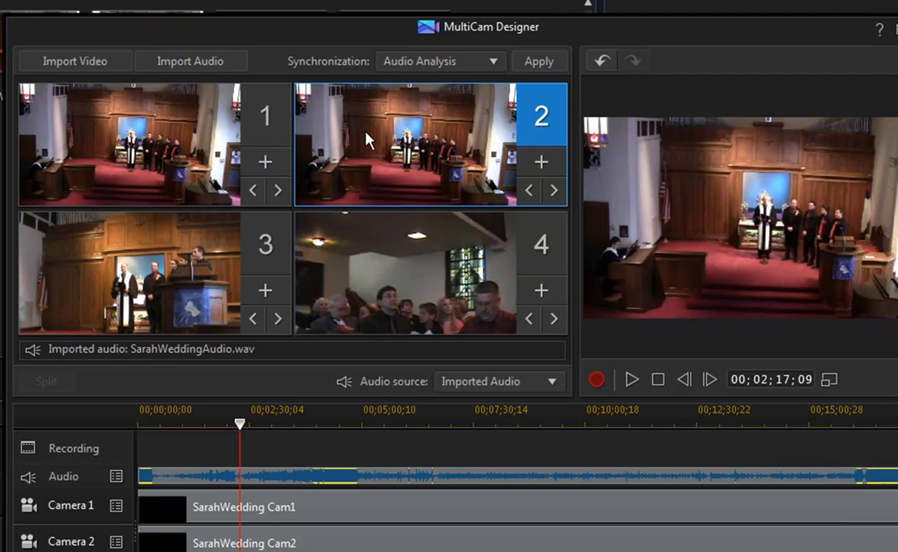
# Step: Switch repeatedly among the four camera views to compare how each angle looks in the preview
pyautogui.click(380, 260)
pyautogui.click(159, 284)
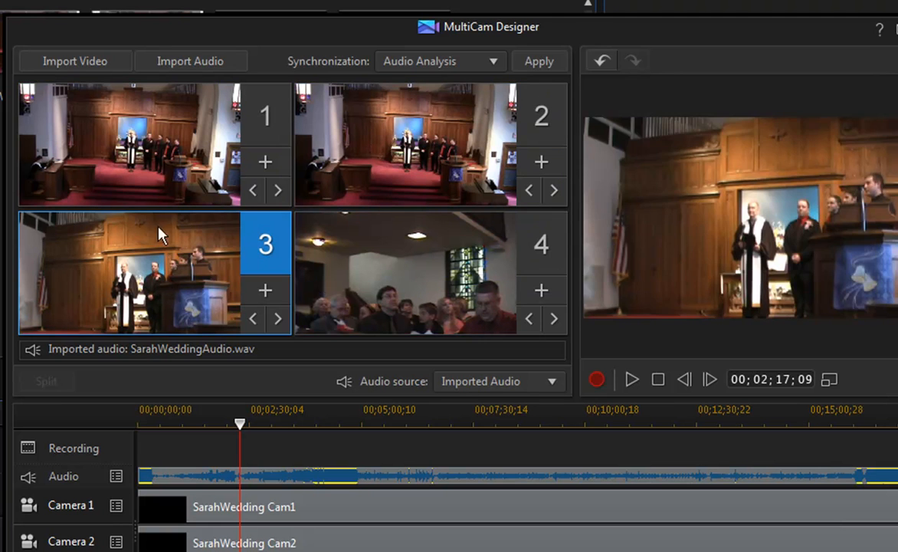
pyautogui.click(160, 175)
pyautogui.click(414, 170)
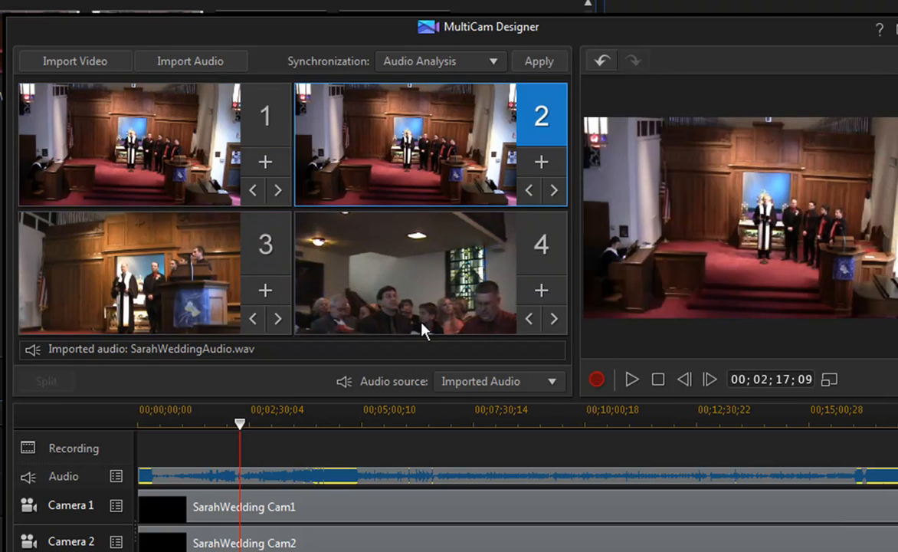
pyautogui.click(423, 308)
pyautogui.click(146, 281)
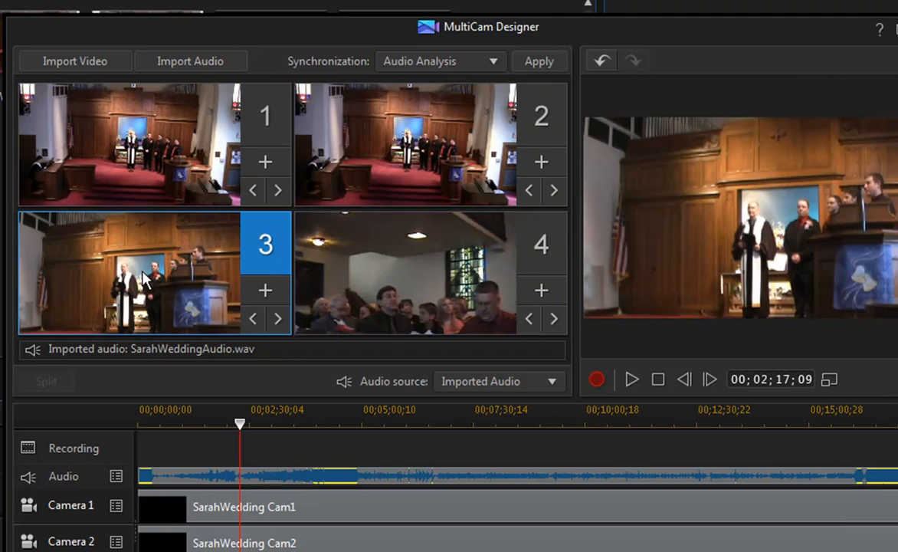
pyautogui.click(146, 135)
pyautogui.click(456, 165)
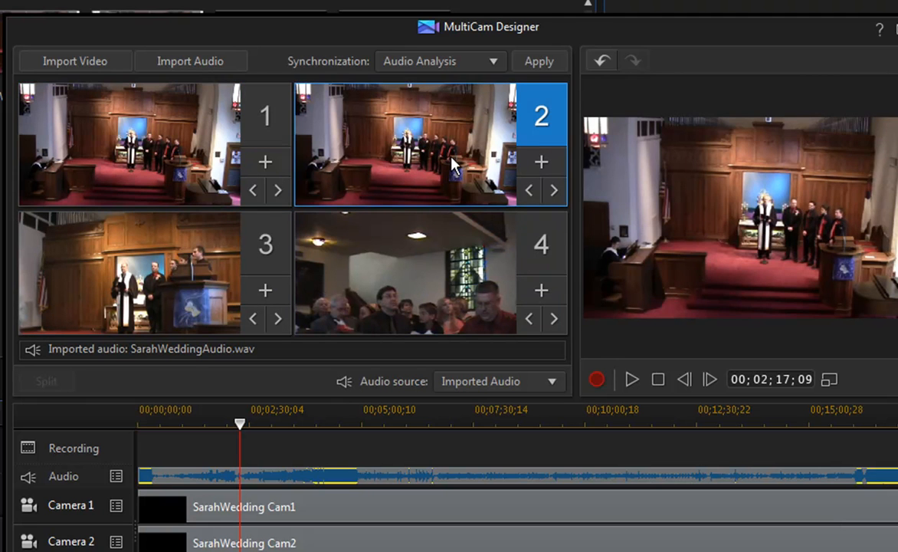
pyautogui.click(382, 294)
pyautogui.click(126, 299)
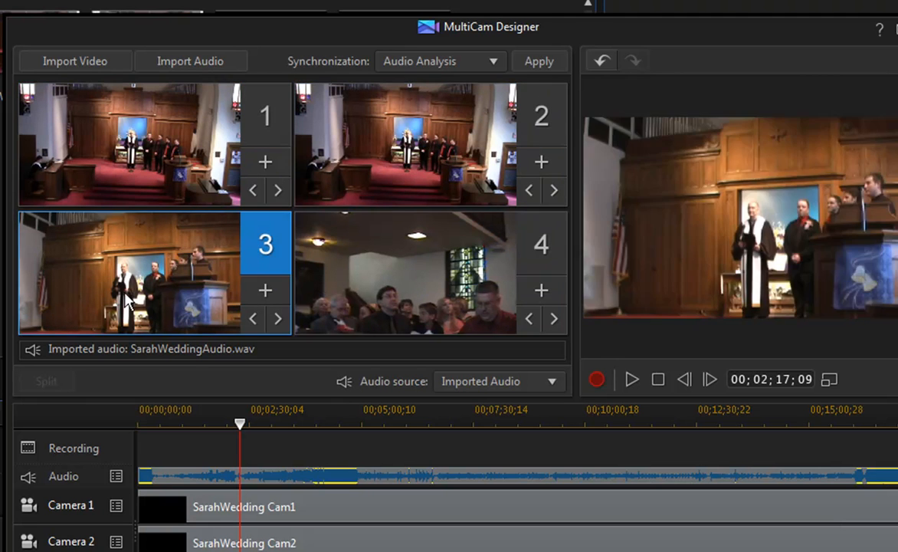
# Step: Record the multicam edit starting on camera 1, cutting live to camera 4, camera 3, camera 1 and camera 4
pyautogui.click(161, 110)
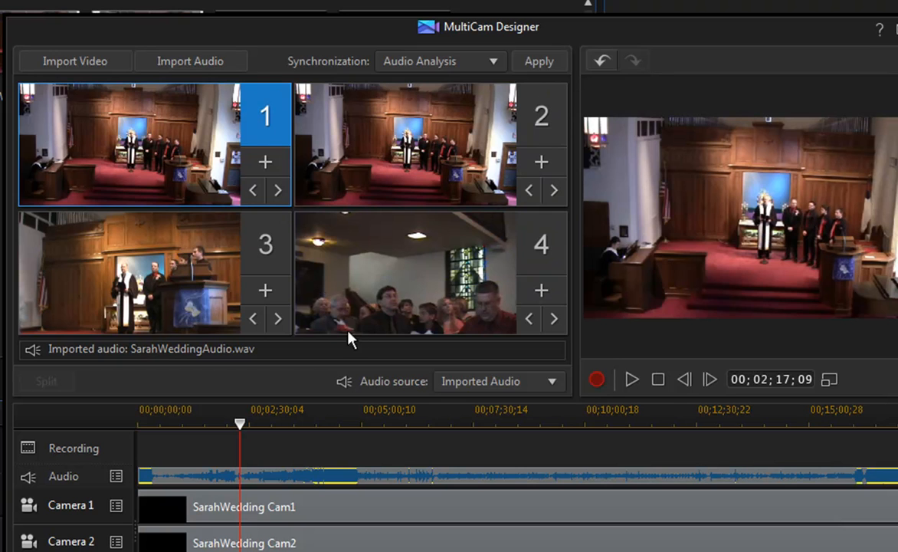
pyautogui.click(597, 380)
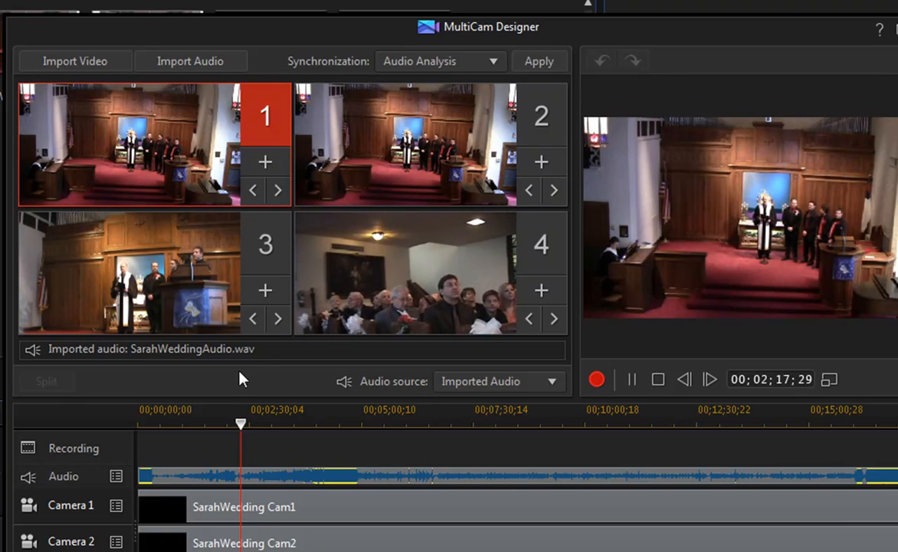
pyautogui.click(381, 307)
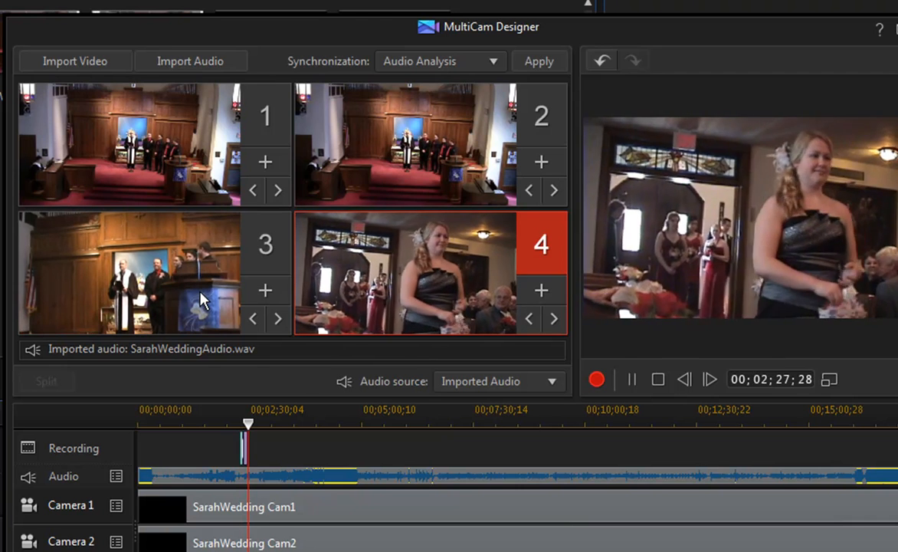
pyautogui.click(200, 298)
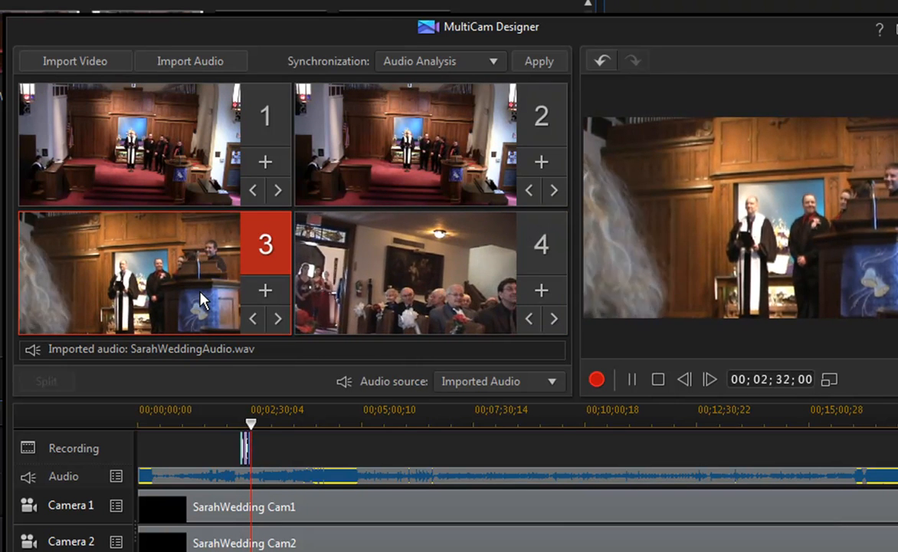
pyautogui.click(147, 105)
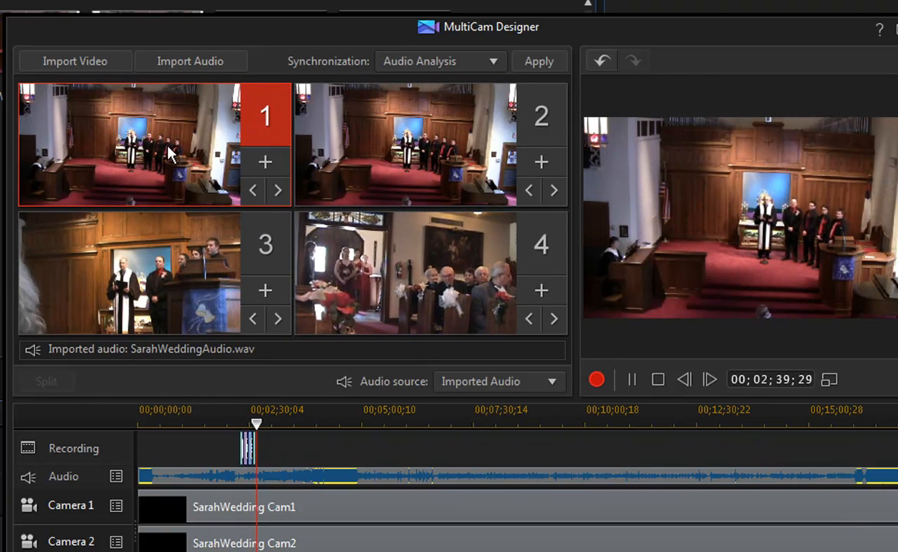
pyautogui.click(479, 284)
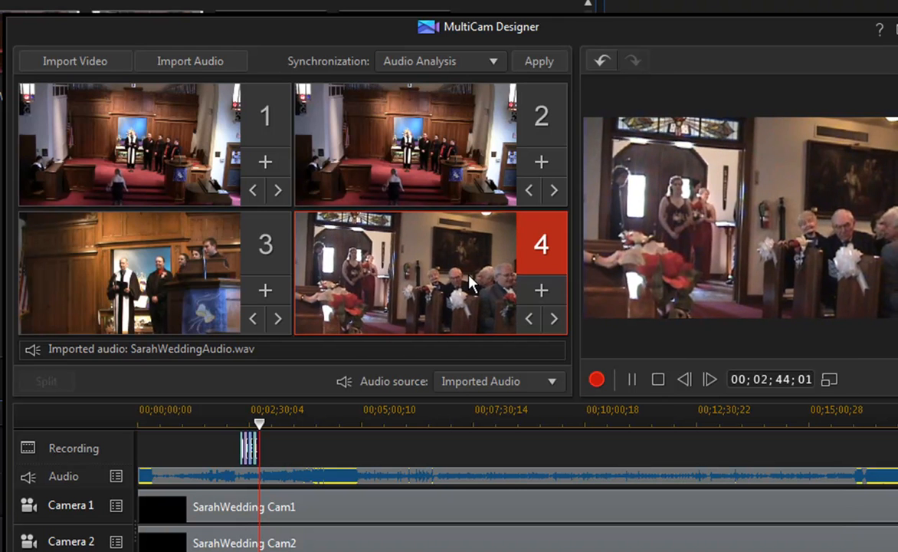
# Step: Continue the live recording through cameras 2, 4, 3 and 1, and stop the recording
pyautogui.press('2')
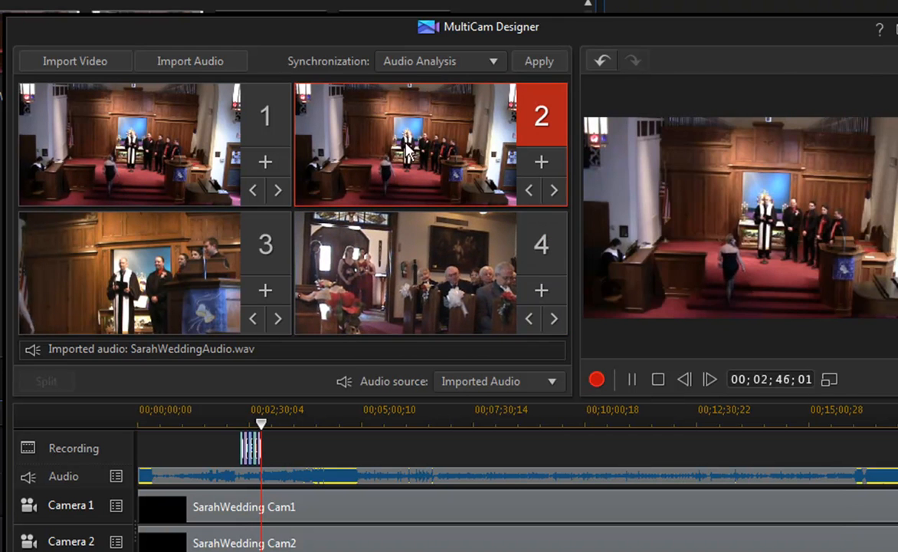
pyautogui.click(440, 289)
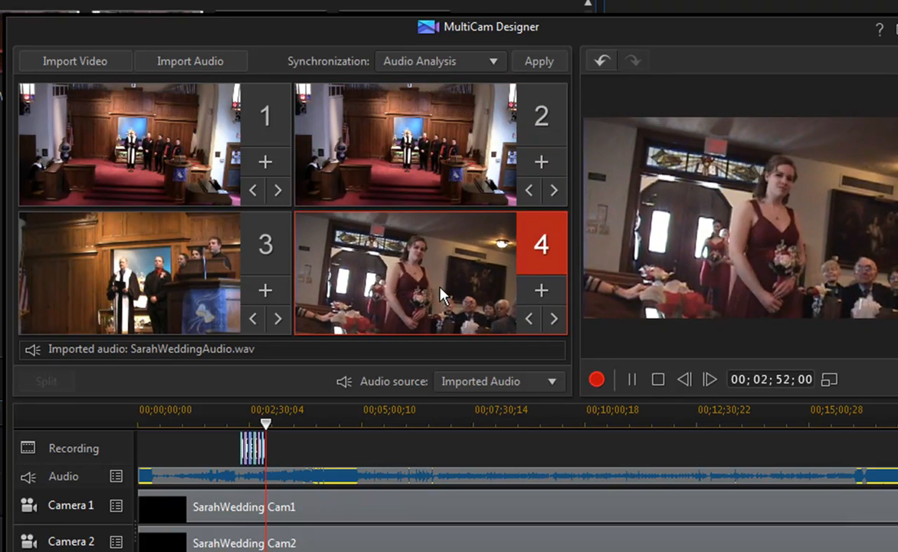
pyautogui.click(161, 270)
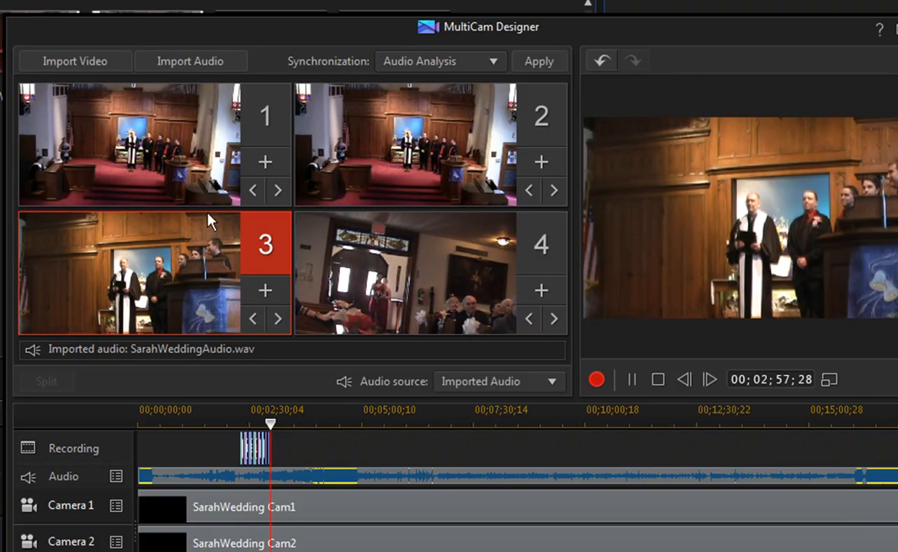
pyautogui.click(216, 161)
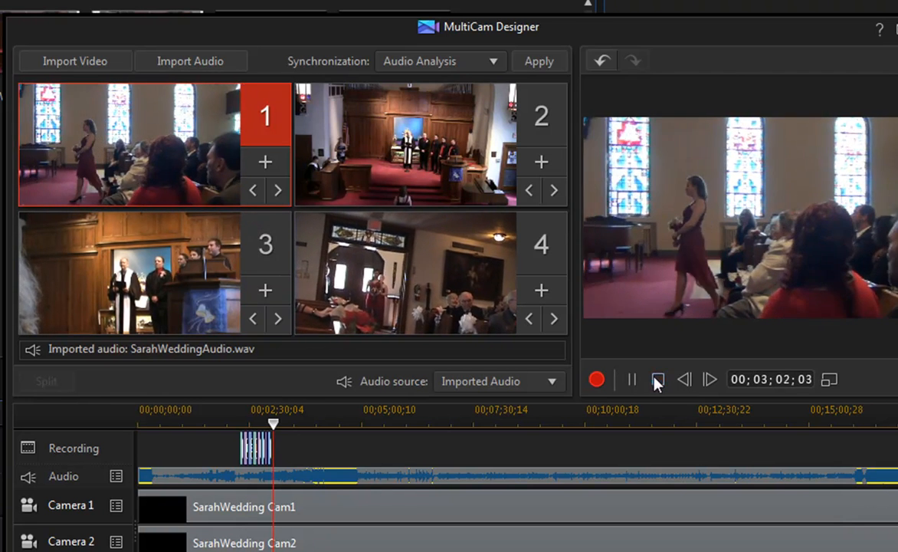
pyautogui.click(657, 379)
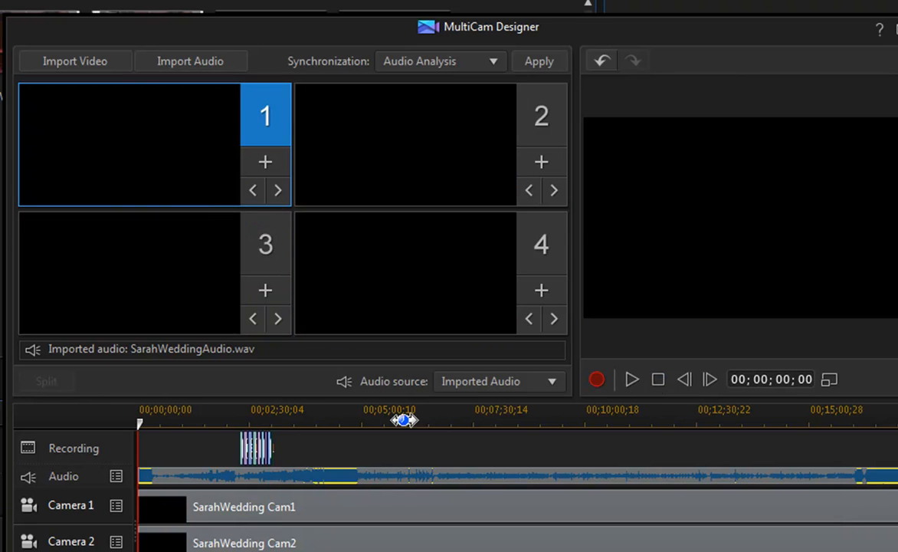
# Step: Shift the recorded cut from camera 1 to camera 4 about one second later, and the cut from camera 4 to camera 3 slightly later
pyautogui.click(243, 420)
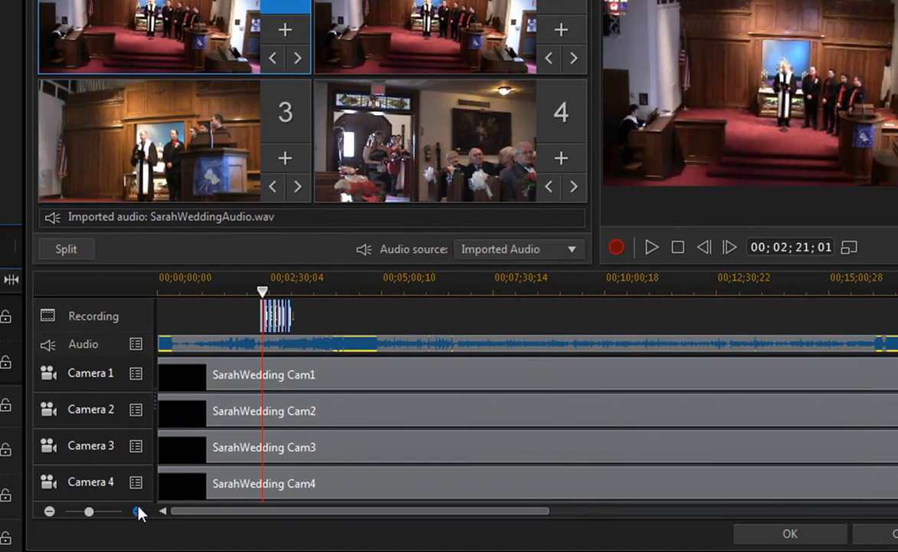
pyautogui.click(138, 512)
pyautogui.click(138, 512)
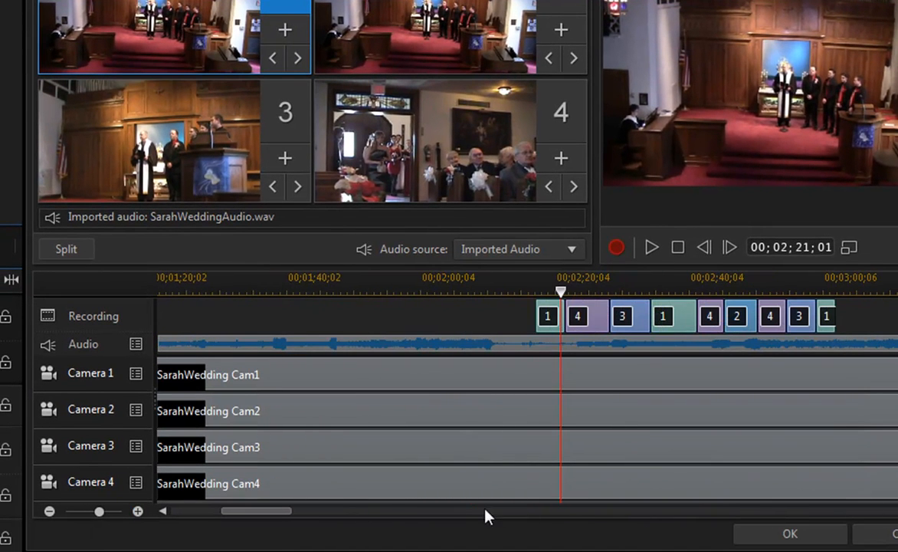
pyautogui.moveTo(287, 512)
pyautogui.mouseDown()
pyautogui.moveTo(295, 526)
pyautogui.moveTo(321, 531)
pyautogui.mouseUp()
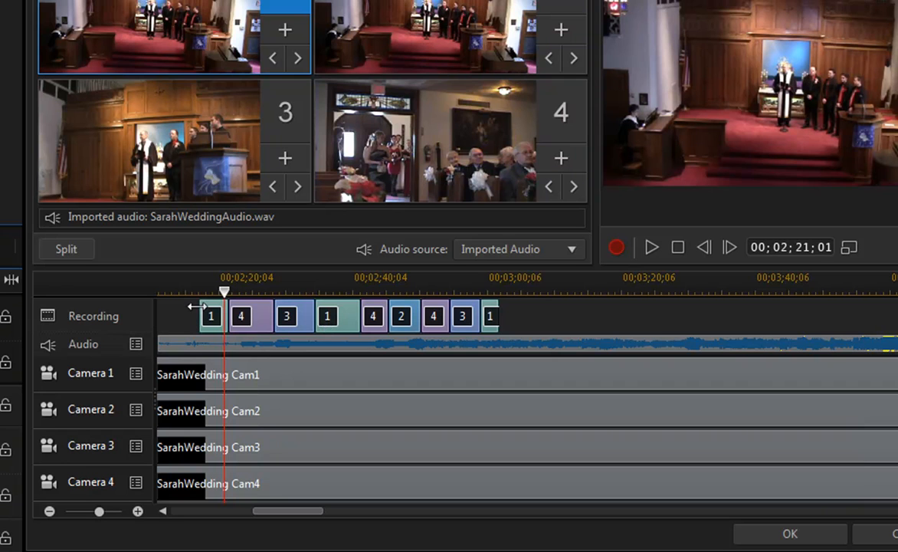
pyautogui.click(138, 512)
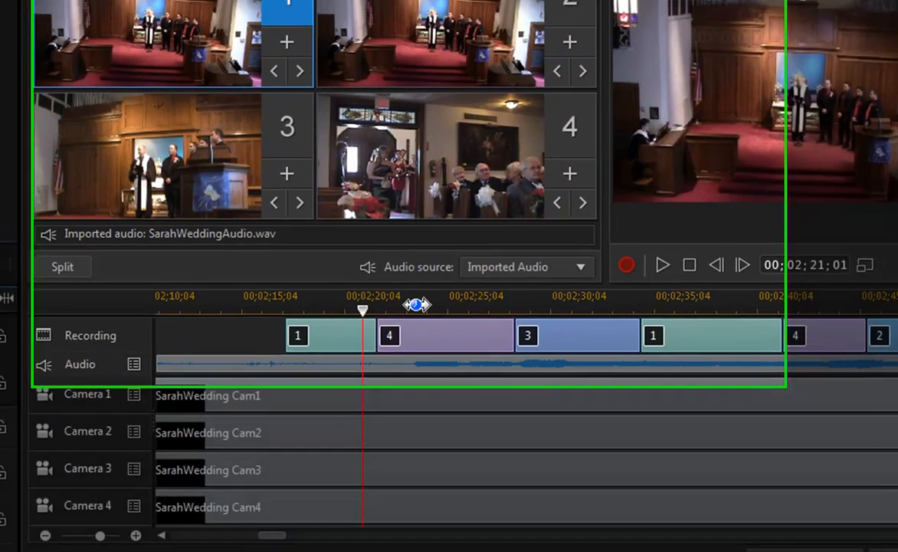
pyautogui.click(411, 289)
pyautogui.moveTo(458, 463); pyautogui.dragTo(433, 454)
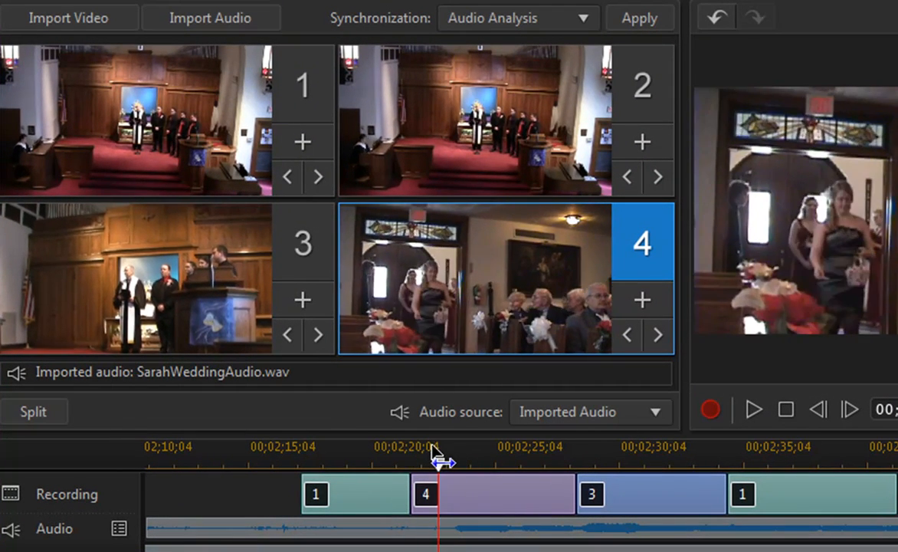
pyautogui.click(407, 484)
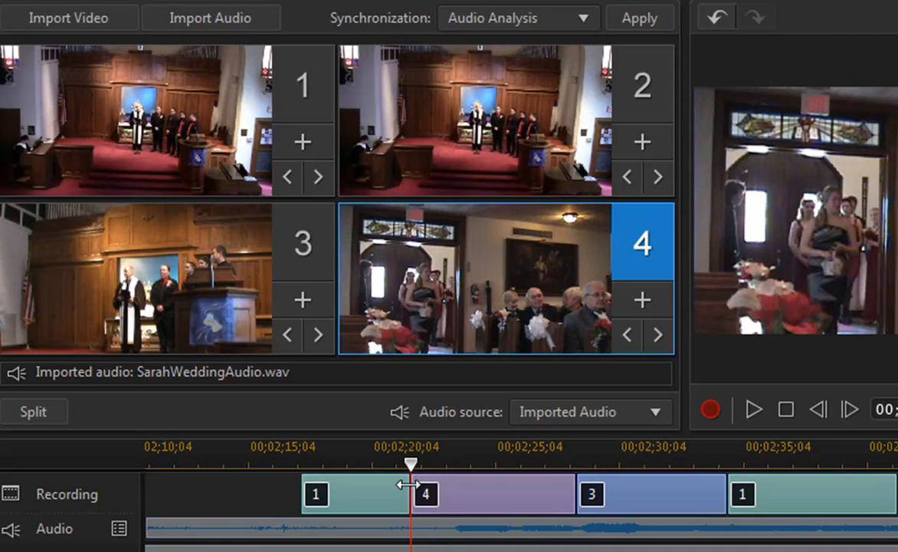
pyautogui.moveTo(407, 484); pyautogui.dragTo(429, 488)
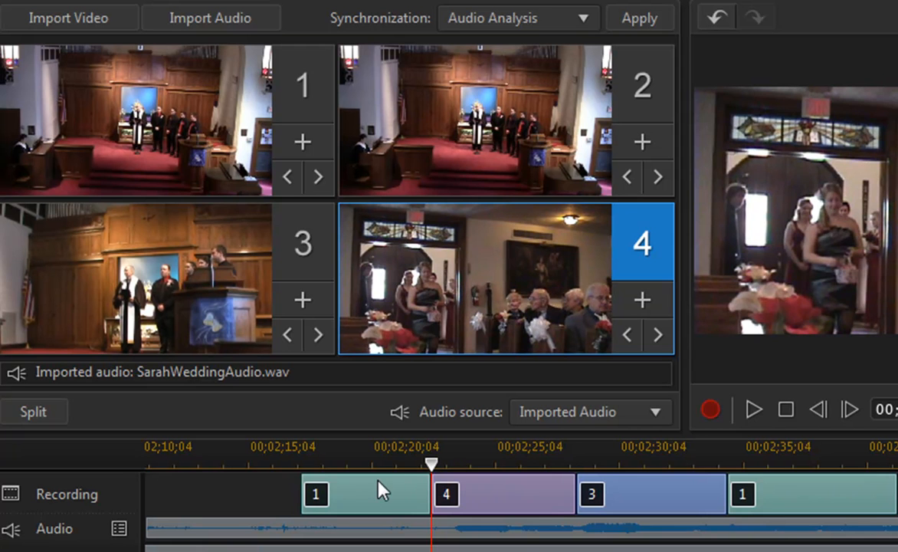
pyautogui.moveTo(577, 485); pyautogui.dragTo(588, 500)
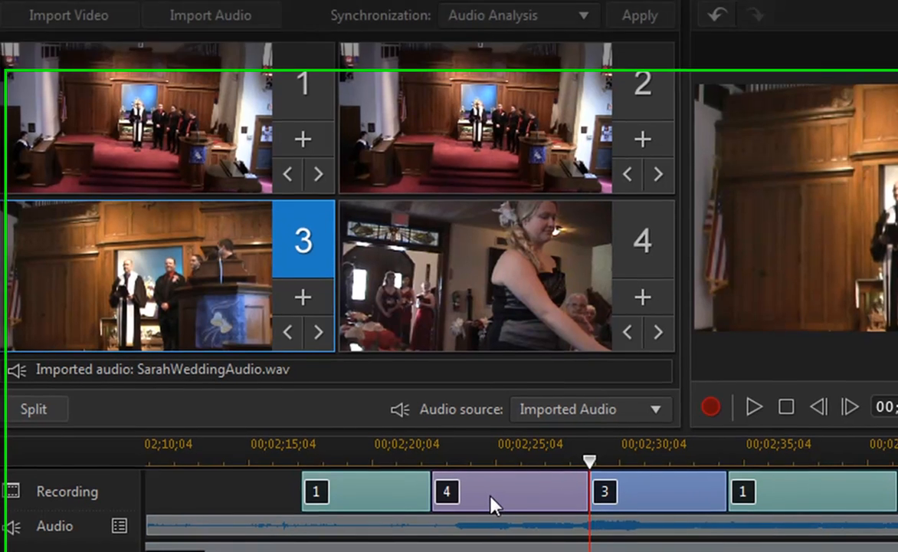
# Step: Reassign the second recorded segment to Camera 3 and the third recorded segment to Camera 4
pyautogui.rightClick(491, 510)
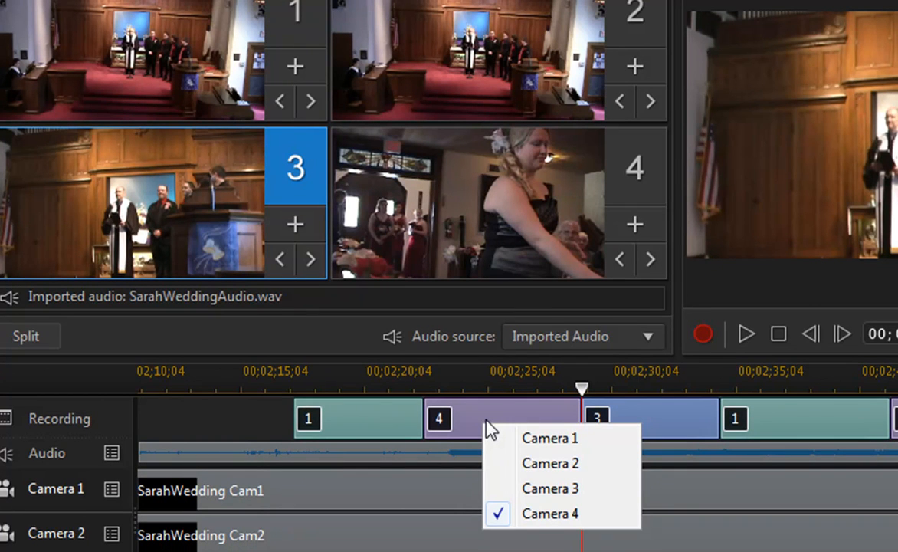
pyautogui.click(534, 489)
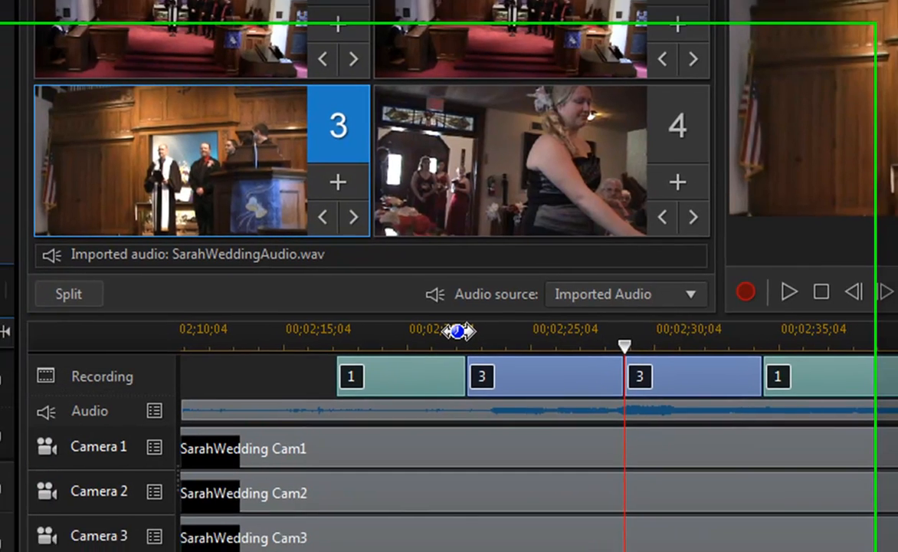
pyautogui.click(418, 378)
pyautogui.moveTo(488, 309); pyautogui.dragTo(614, 345)
pyautogui.rightClick(692, 351)
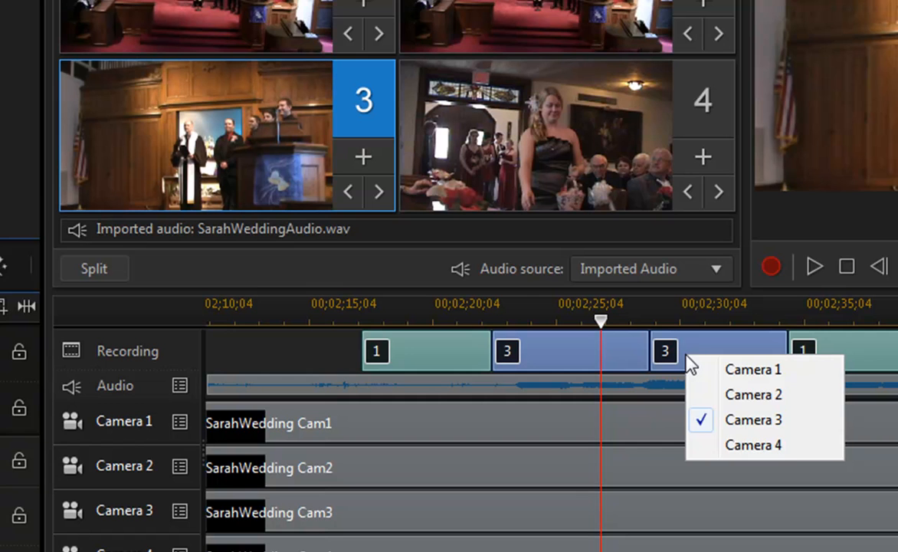
pyautogui.click(787, 455)
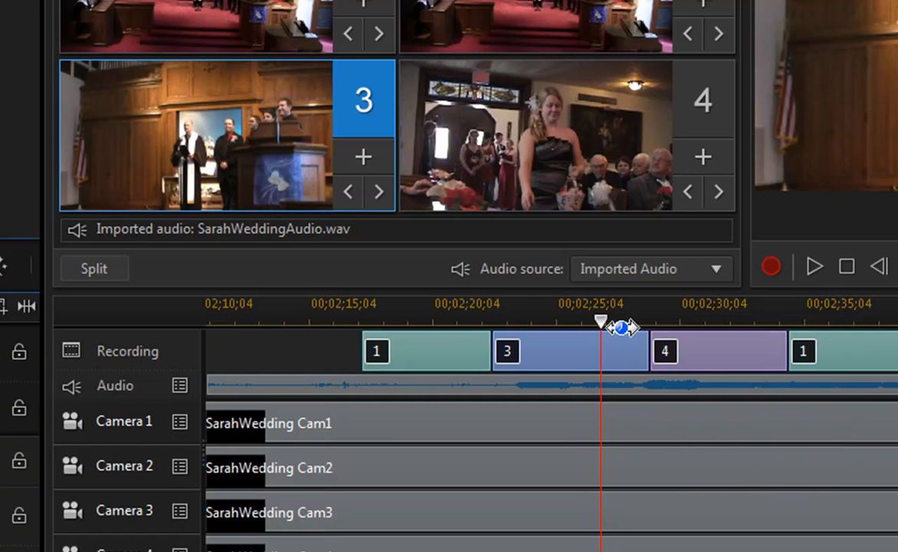
# Step: Split the second recorded segment at about 00;02;25 and reassign its second half to Camera 1
pyautogui.moveTo(603, 326); pyautogui.dragTo(576, 331)
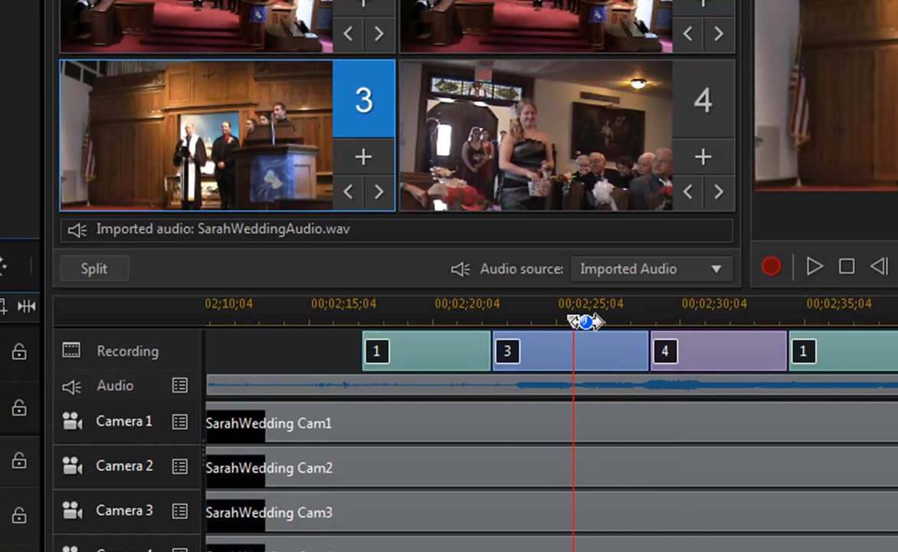
pyautogui.click(70, 272)
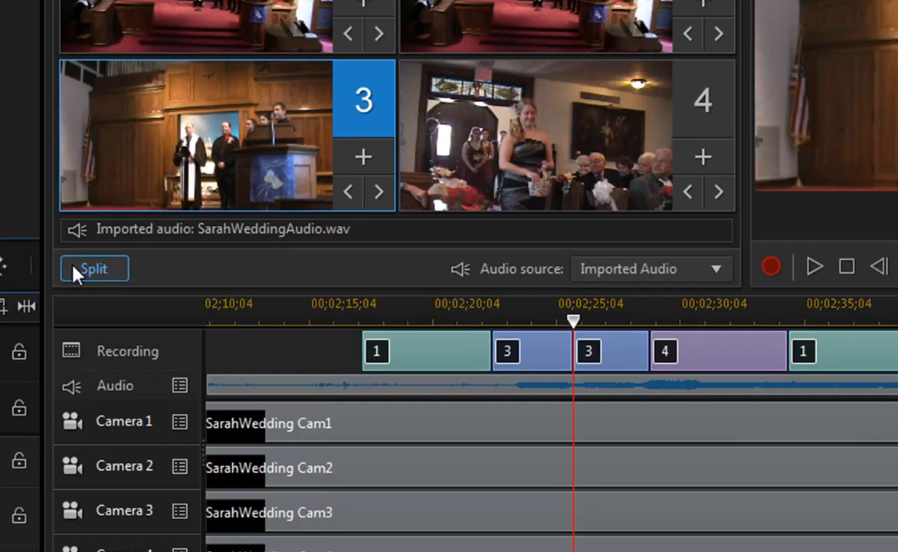
pyautogui.rightClick(621, 361)
pyautogui.click(680, 374)
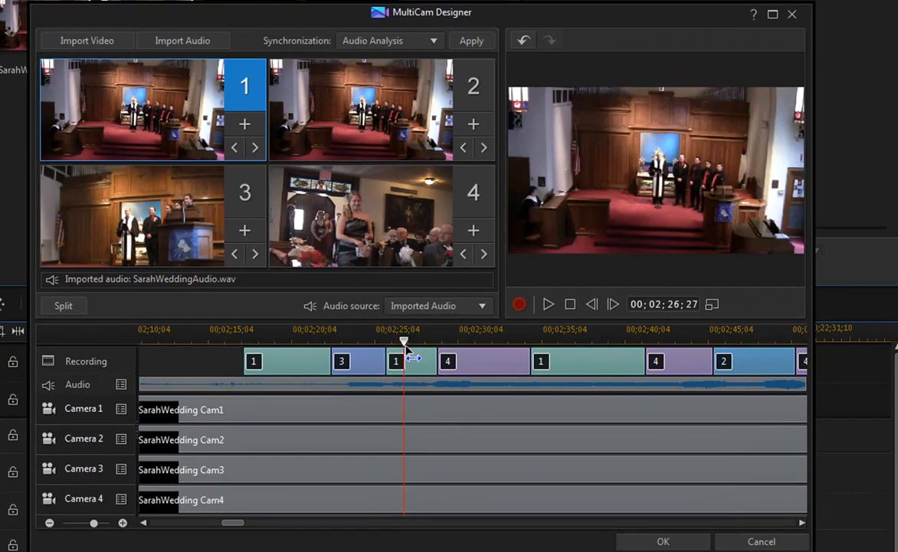
# Step: Scrub through the edited recording to 00;02;32;20 and accept the multicam sequence into the main timeline
pyautogui.moveTo(409, 346); pyautogui.dragTo(501, 350)
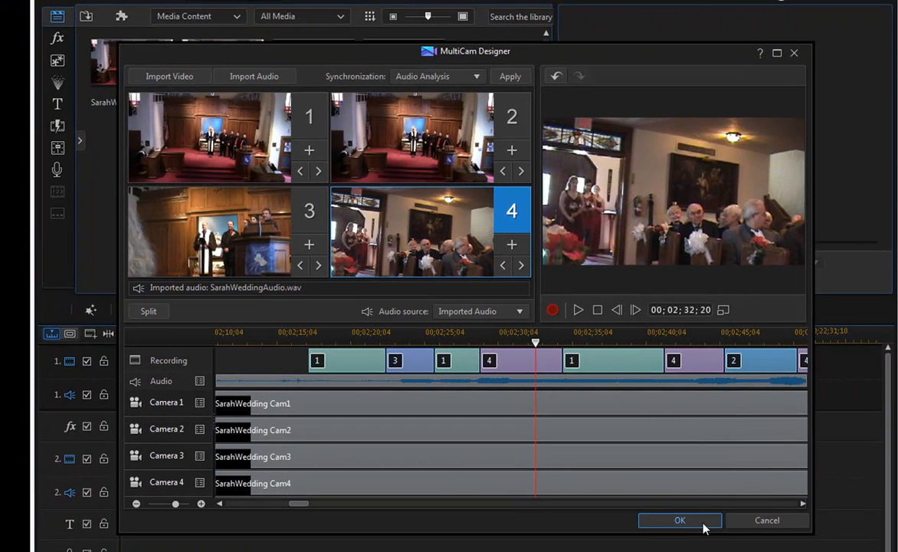
pyautogui.click(678, 520)
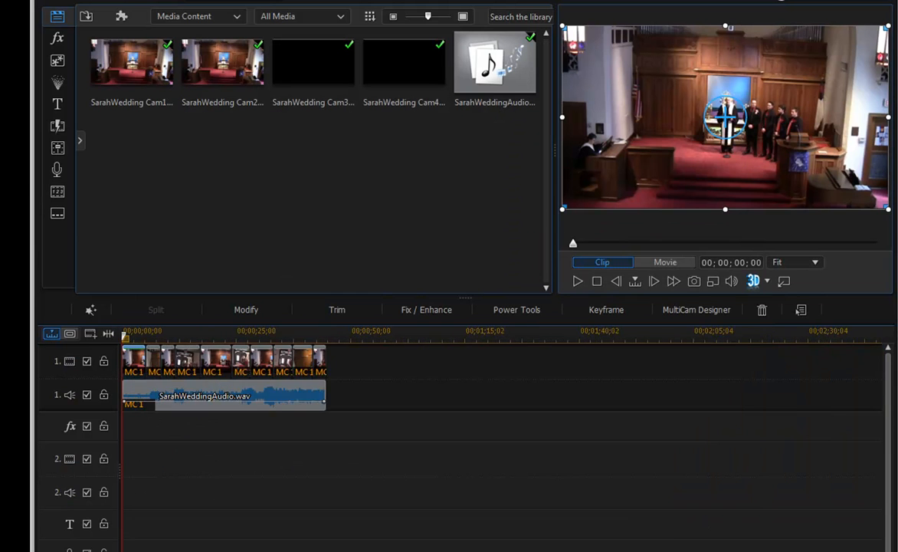
# Step: Move the cut between the third clip (Cam1) and the fourth clip (Cam4) to about 00;00;13 on the main timeline
pyautogui.press('-')
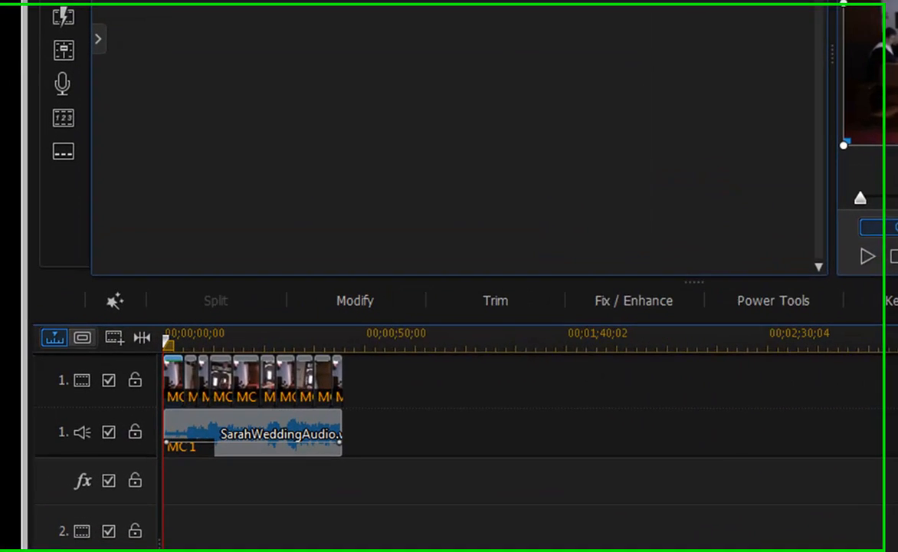
pyautogui.press('+')
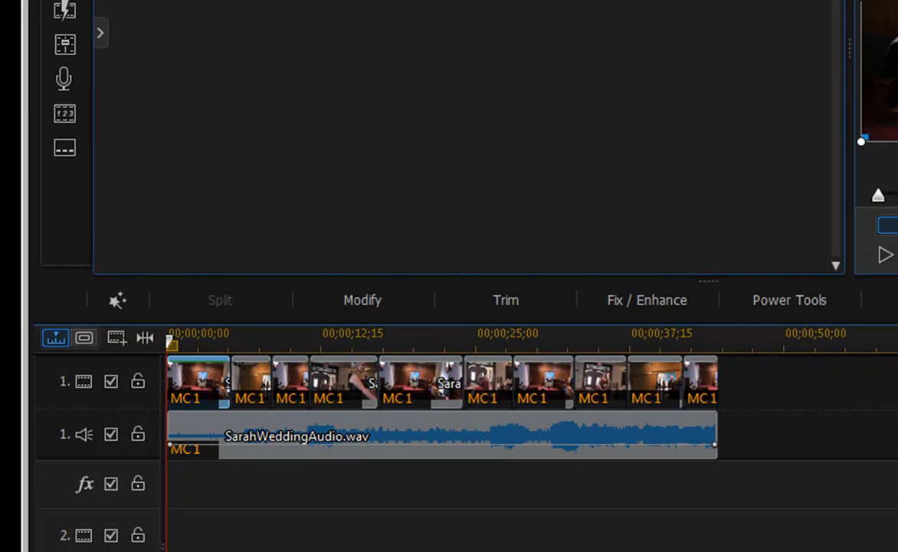
pyautogui.press('+')
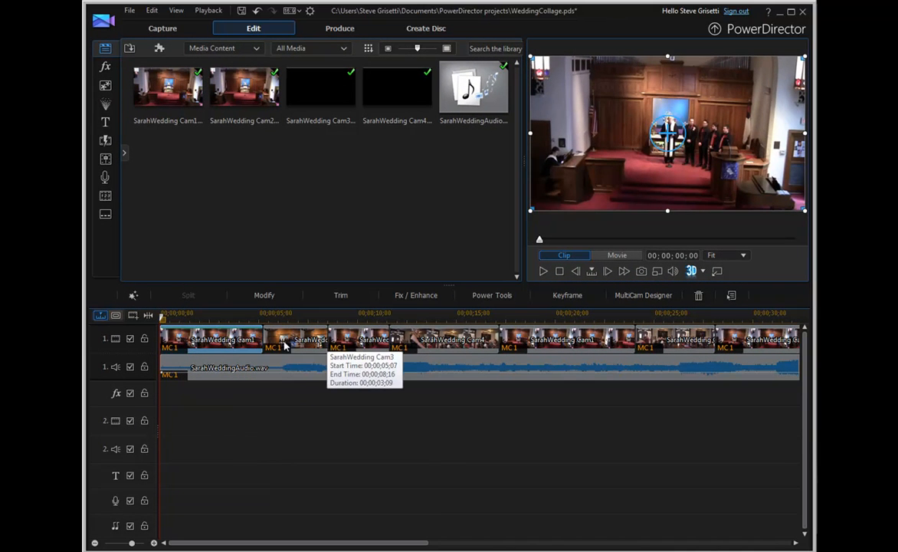
pyautogui.click(478, 347)
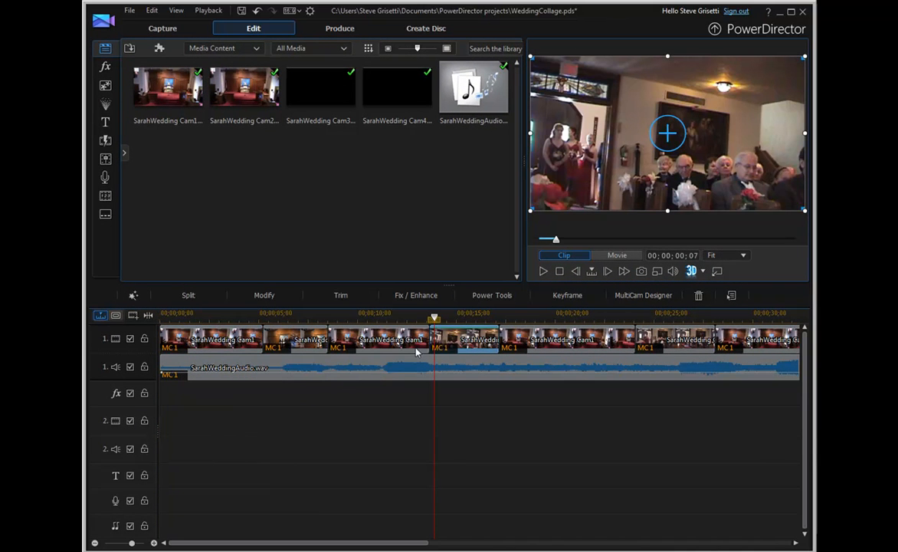